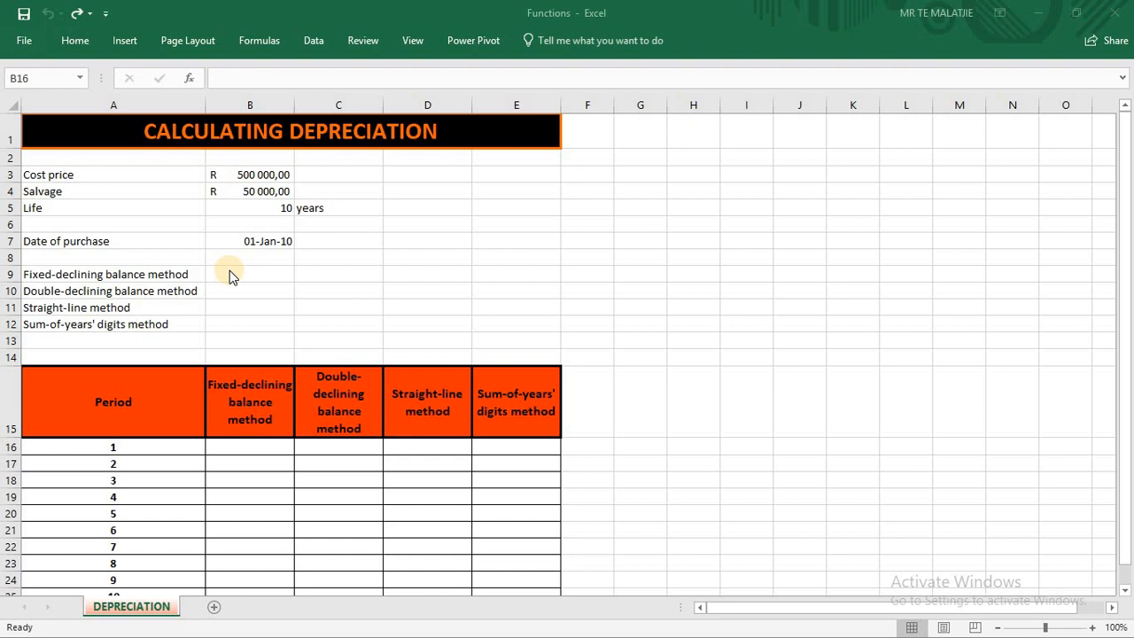
# Step: Enter the function names DB, DDB, SLN and SYD beside the four depreciation methods in B9:B12
pyautogui.click(218, 271)
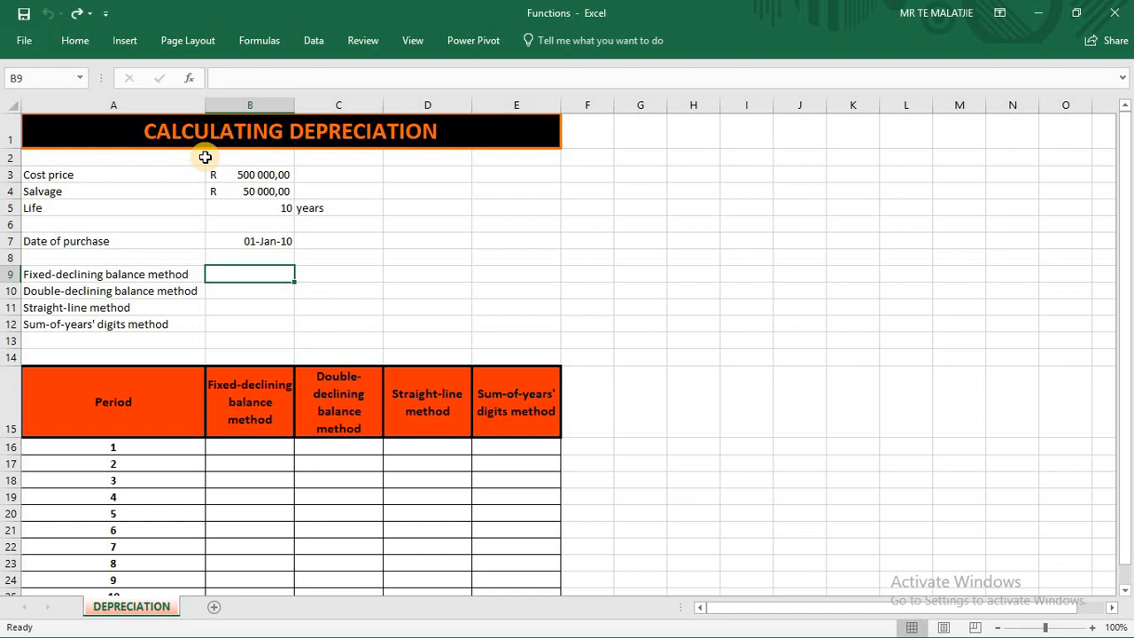
pyautogui.write('DB')
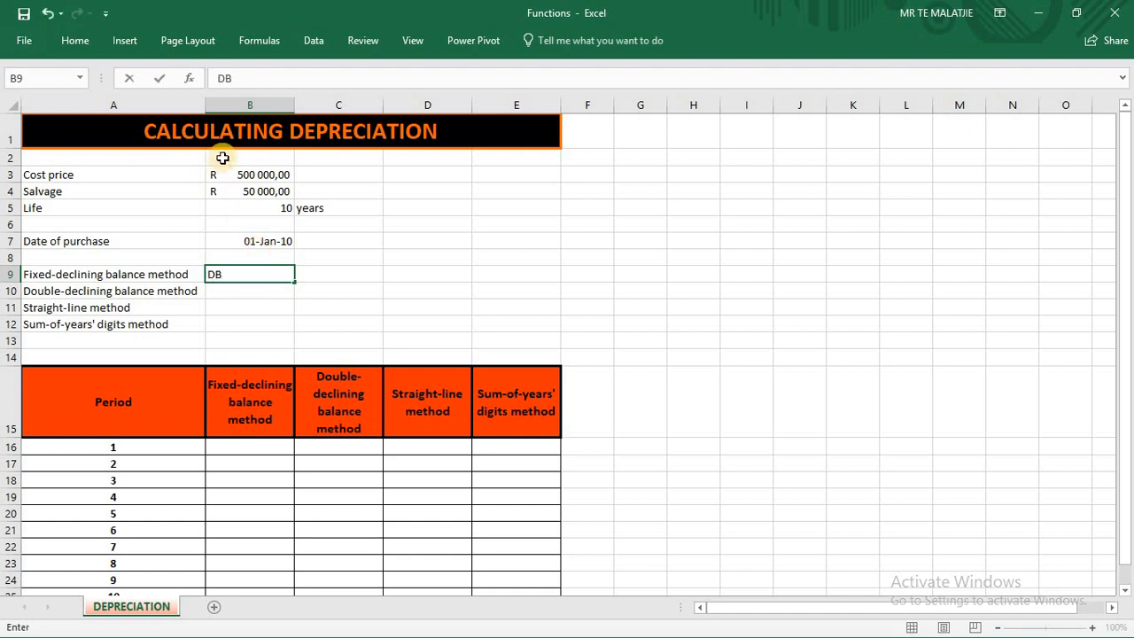
pyautogui.click(224, 287)
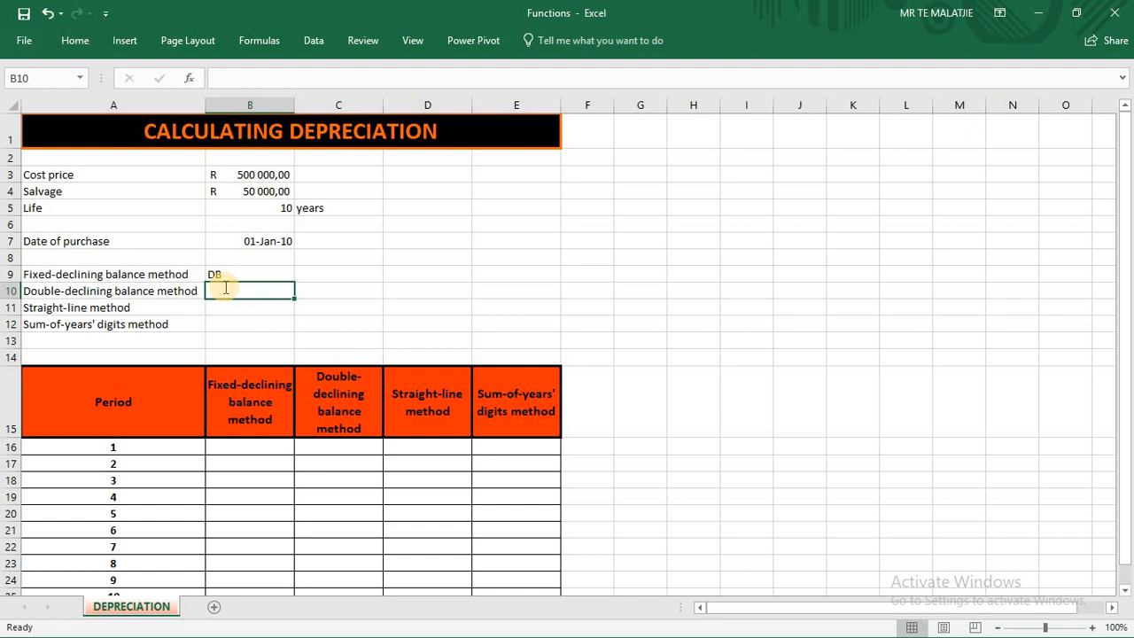
pyautogui.write('DDB')
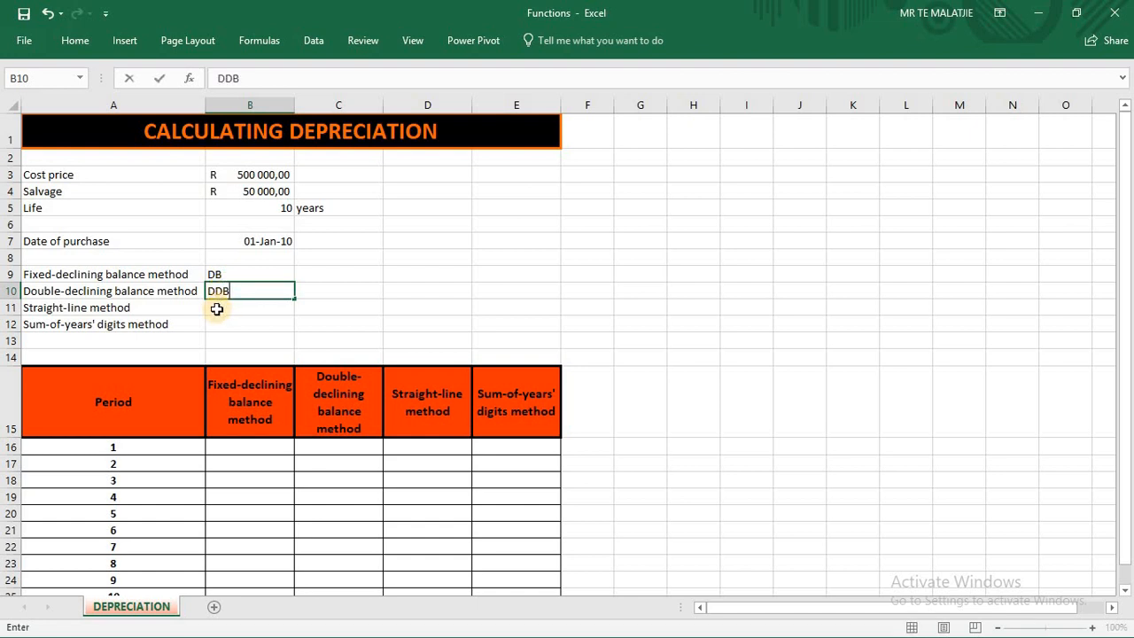
pyautogui.click(216, 308)
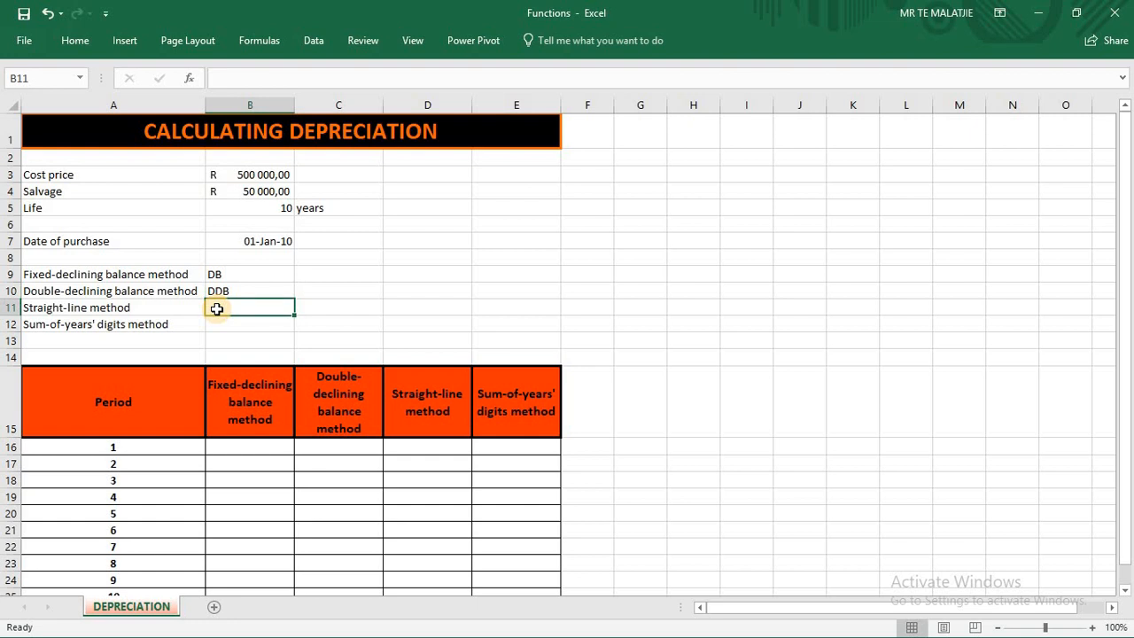
pyautogui.write('SLN')
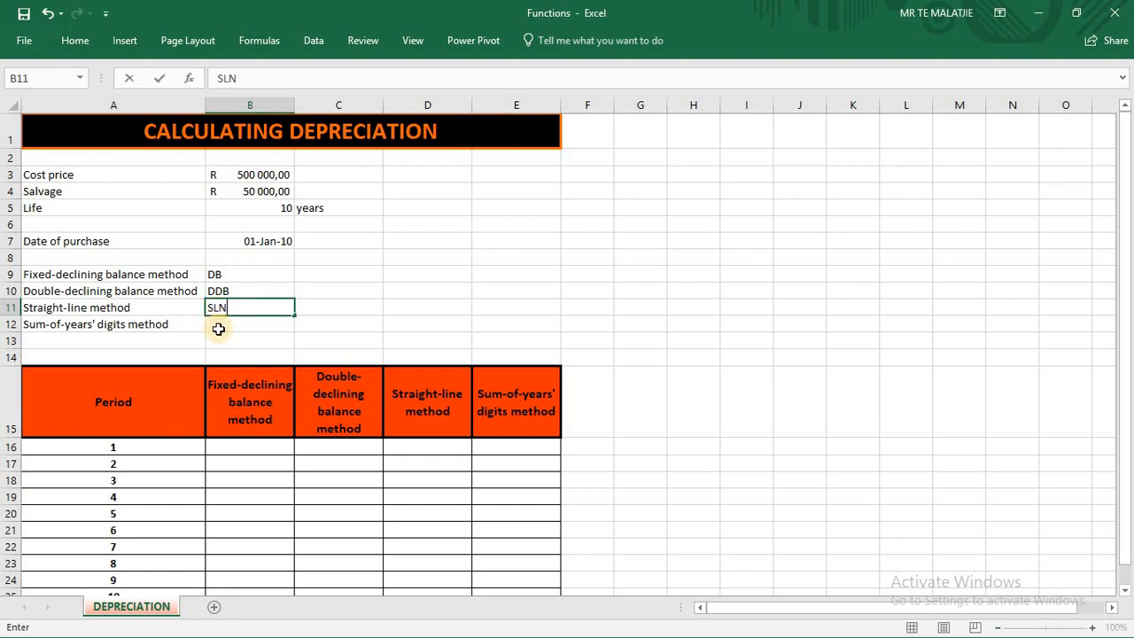
pyautogui.click(218, 327)
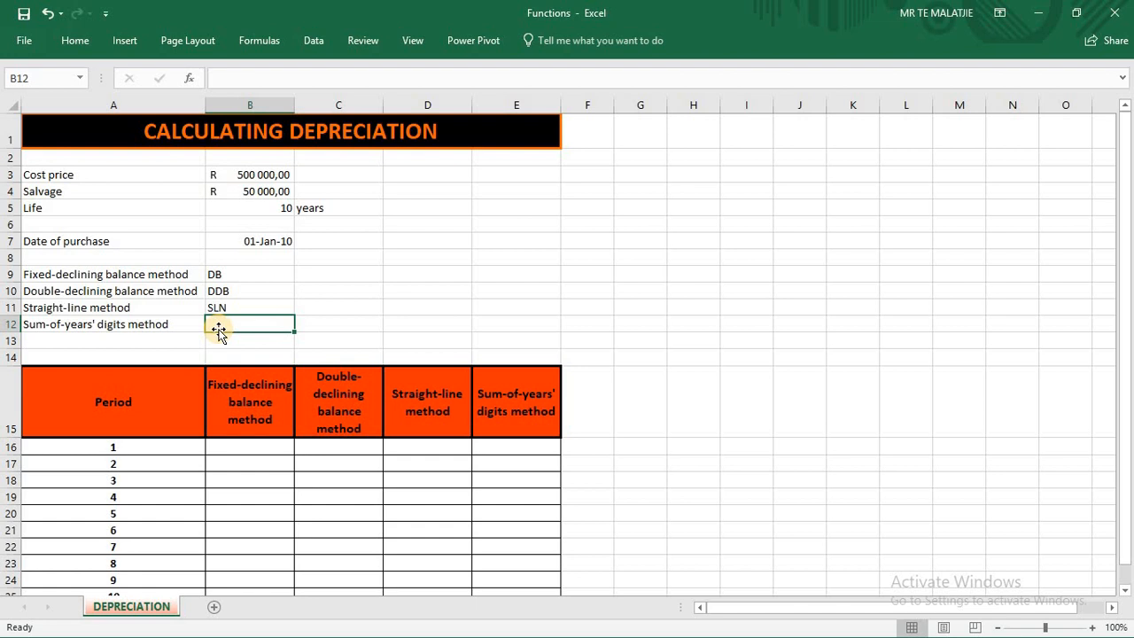
pyautogui.write('S')
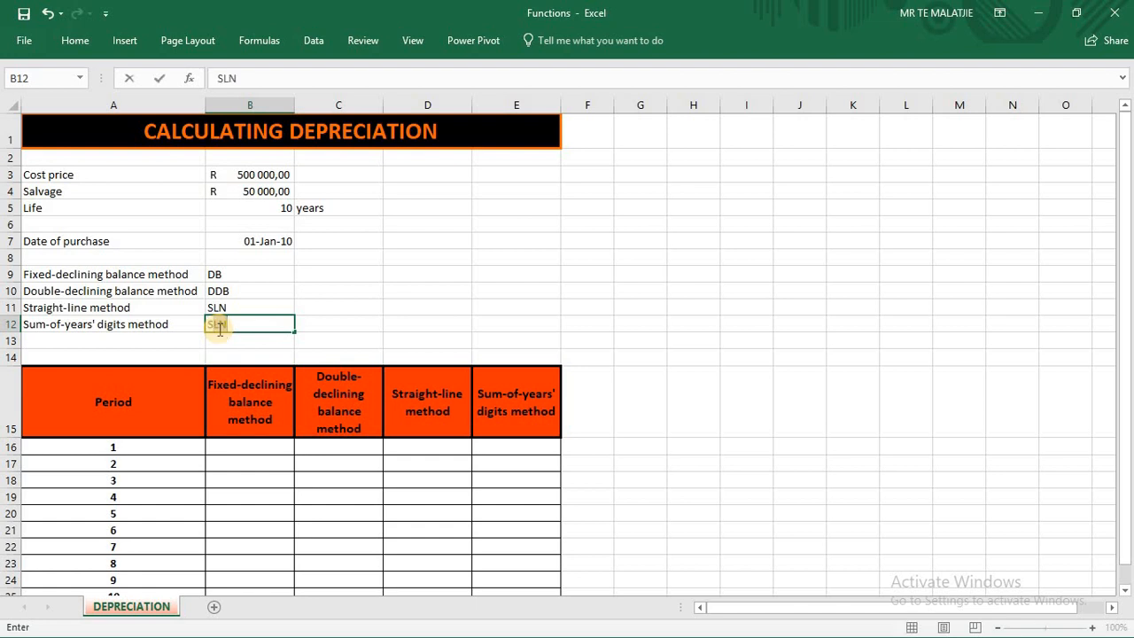
pyautogui.write('YD')
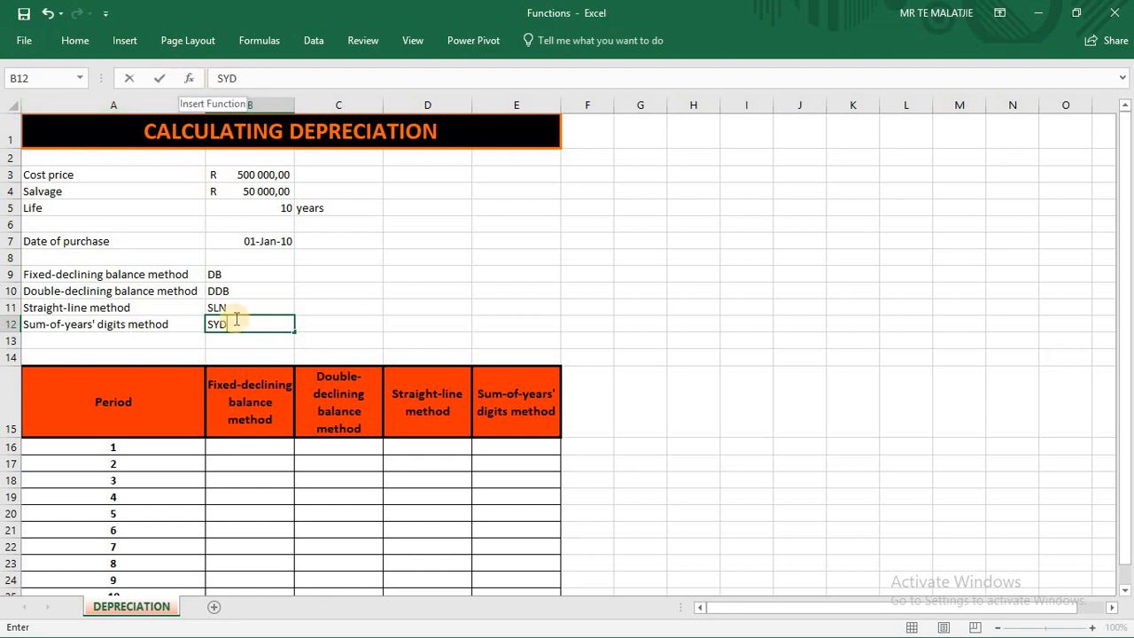
# Step: Search for the DB function and insert it in B16, the period 1 cell of the fixed-declining balance column
pyautogui.click(235, 446)
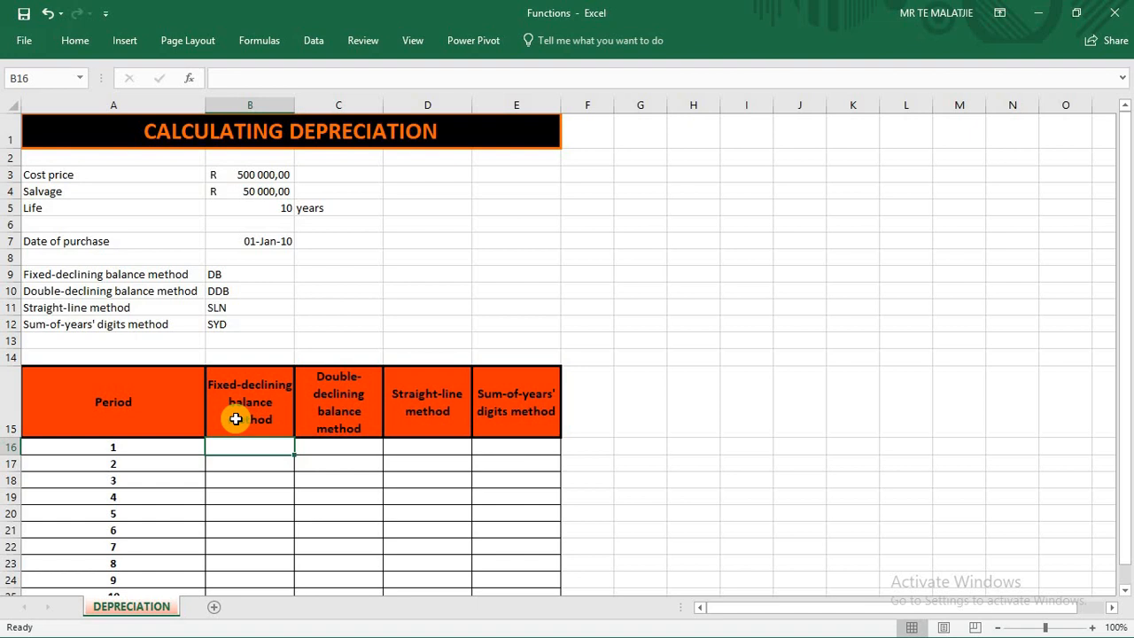
pyautogui.click(191, 79)
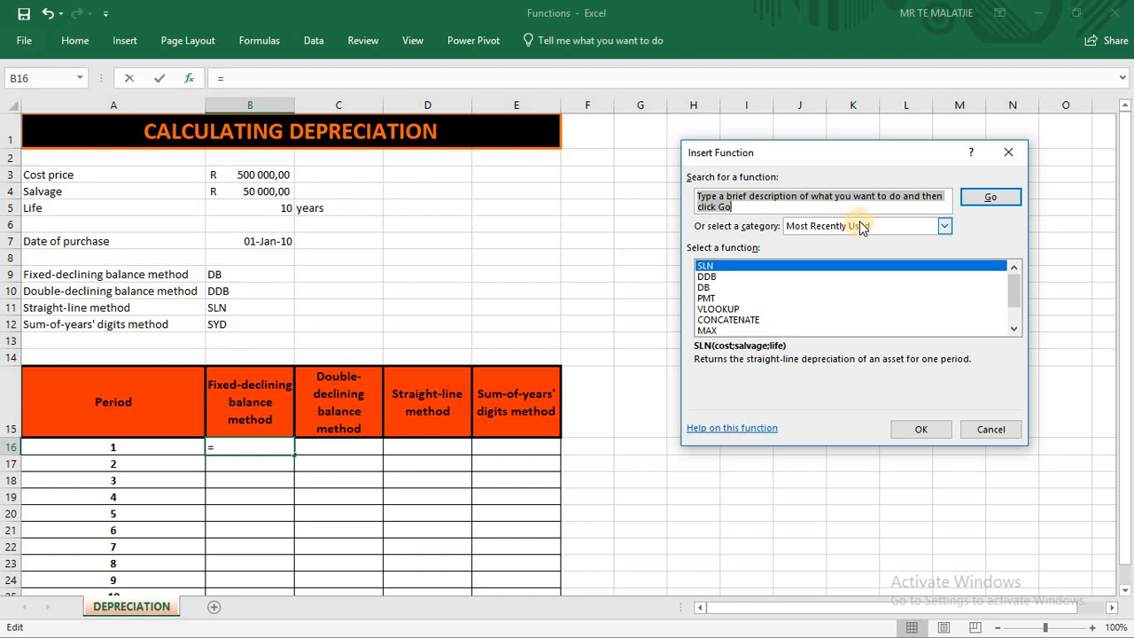
pyautogui.write('D')
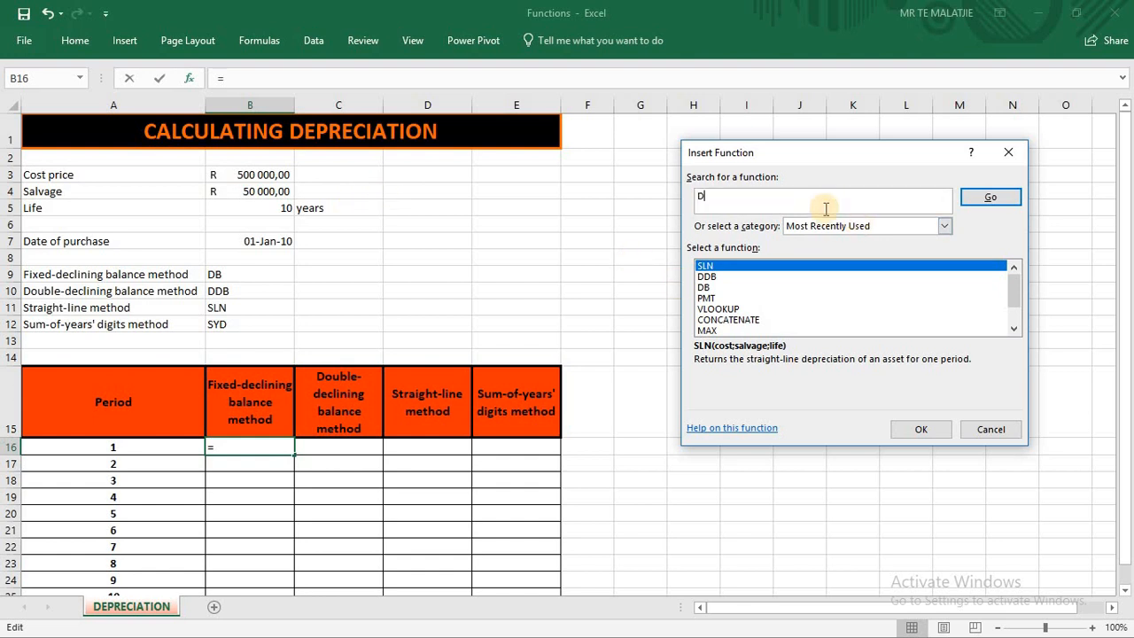
pyautogui.write('B')
pyautogui.press('Return')
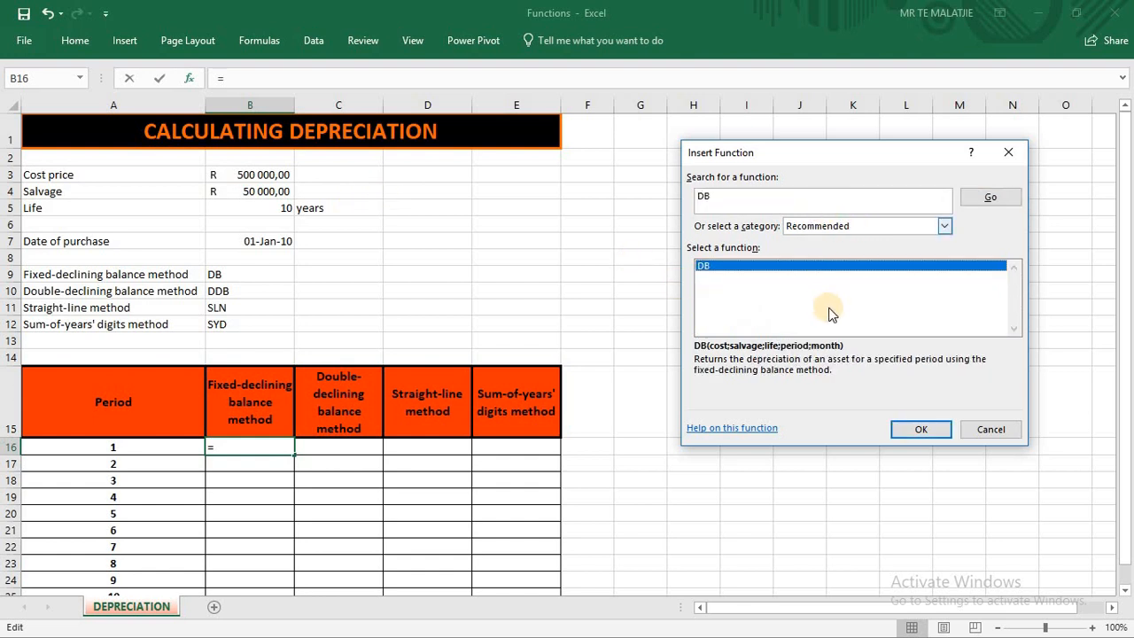
pyautogui.click(916, 430)
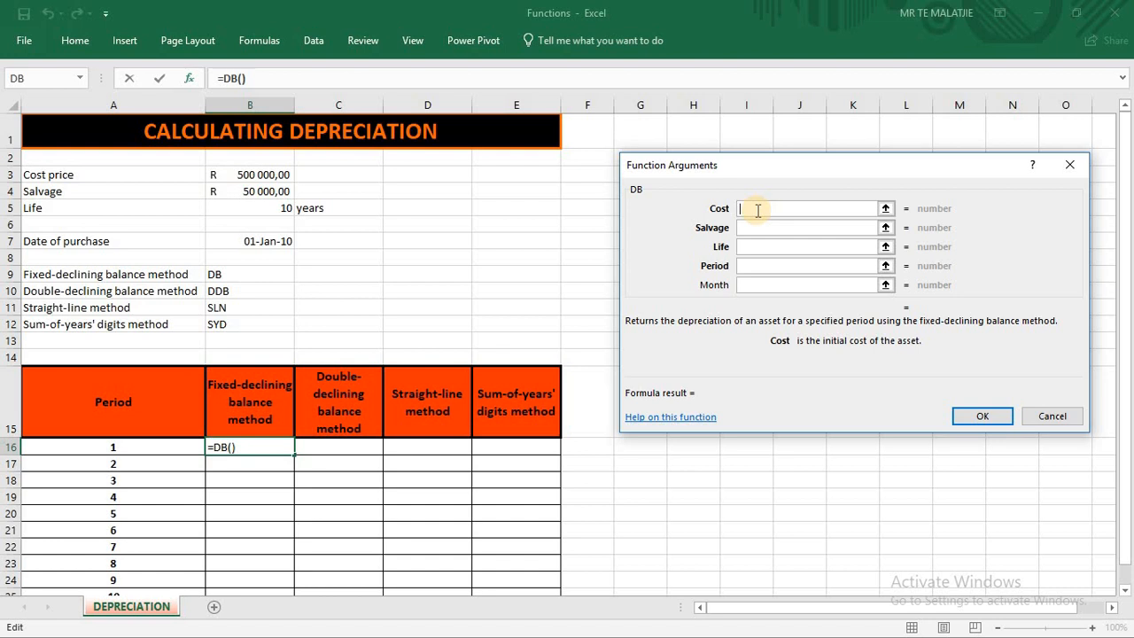
# Step: Set the DB function's Cost argument to $B$3 and its Salvage argument to $B$4 as absolute references
pyautogui.click(264, 175)
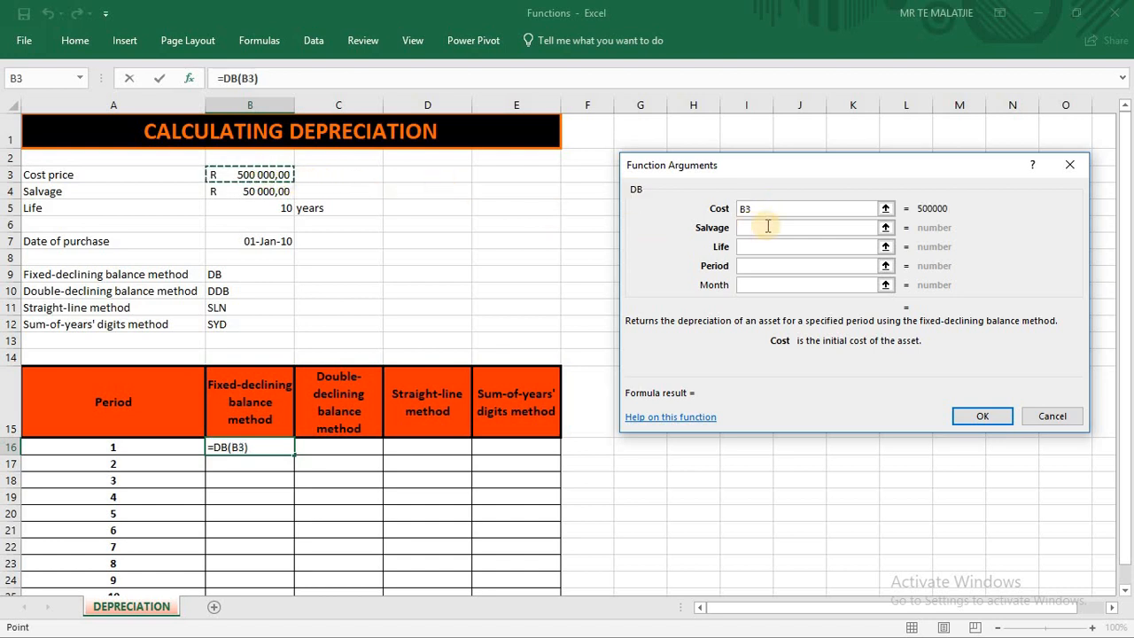
pyautogui.click(746, 210)
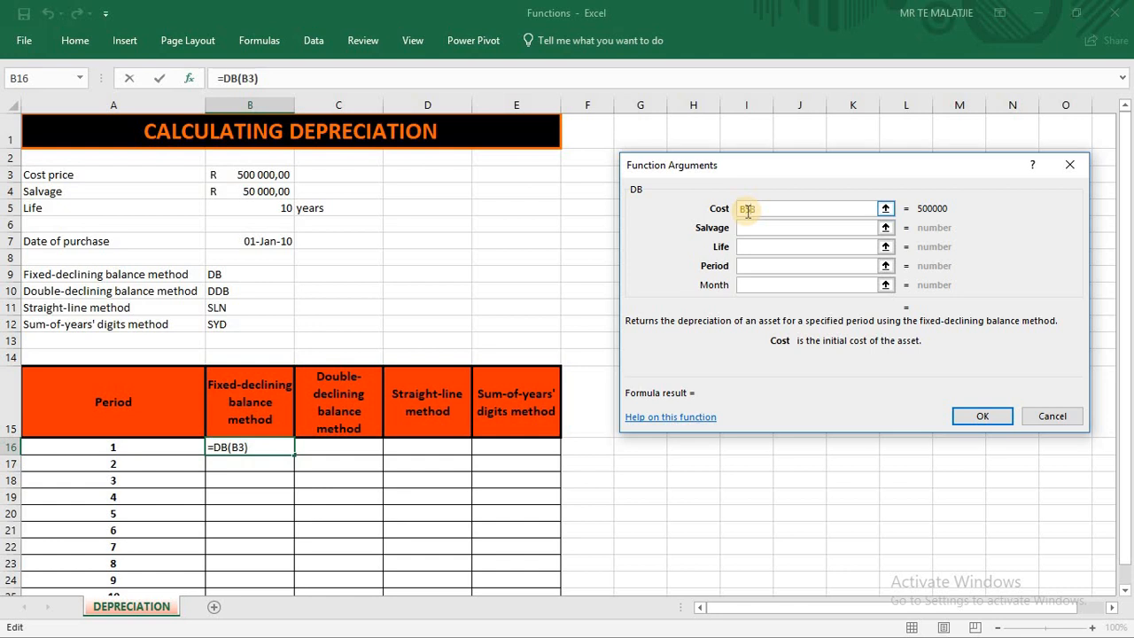
pyautogui.write('$B$')
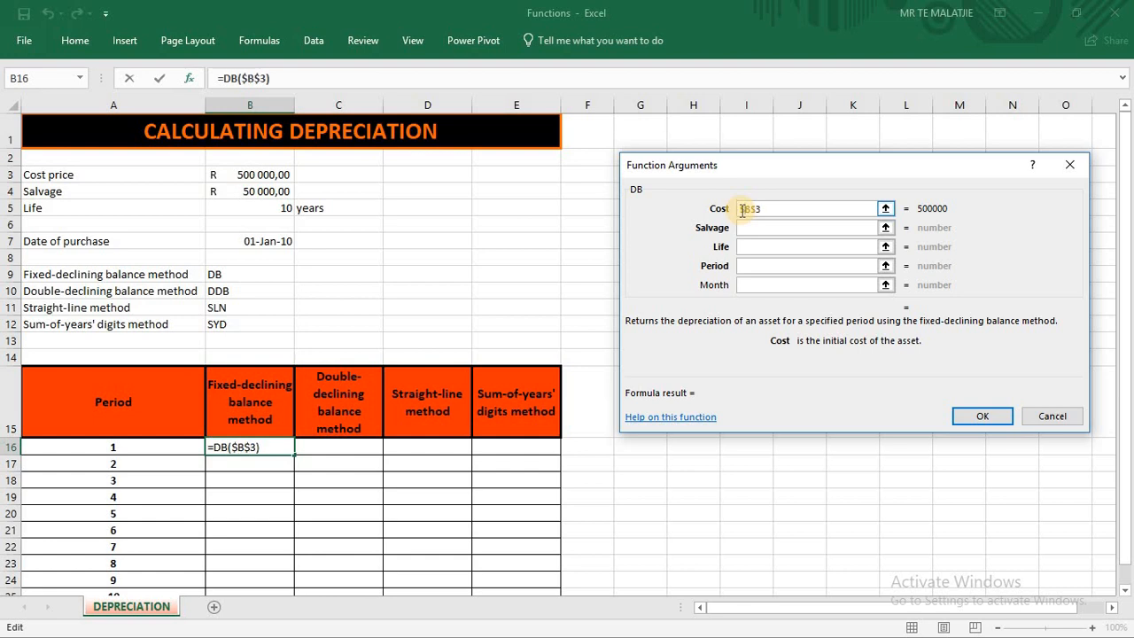
pyautogui.click(749, 227)
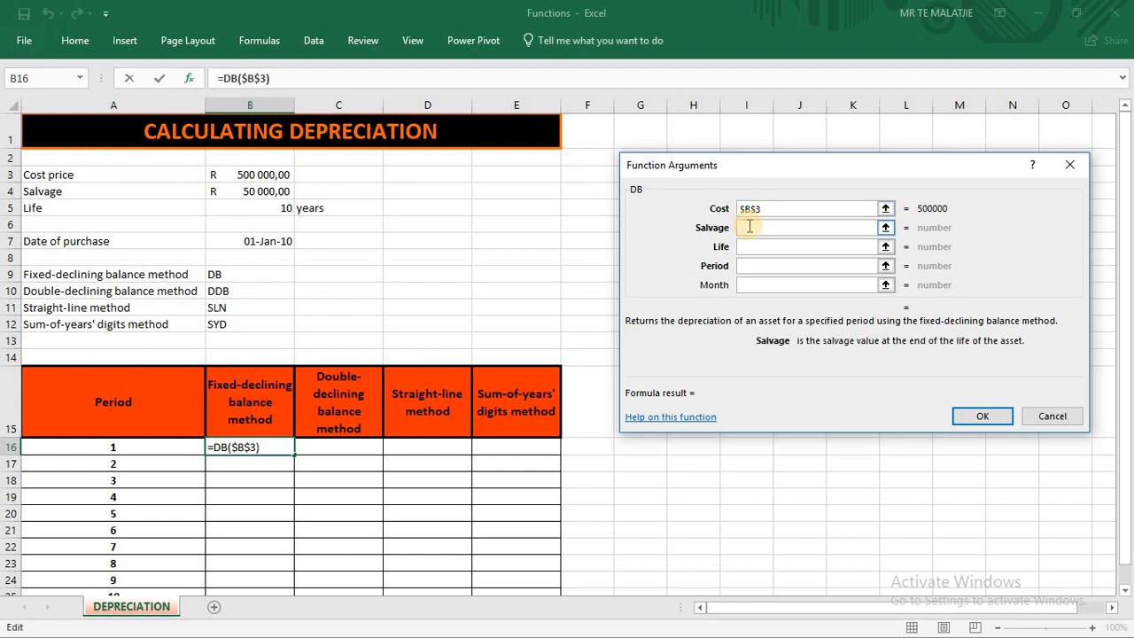
pyautogui.click(283, 193)
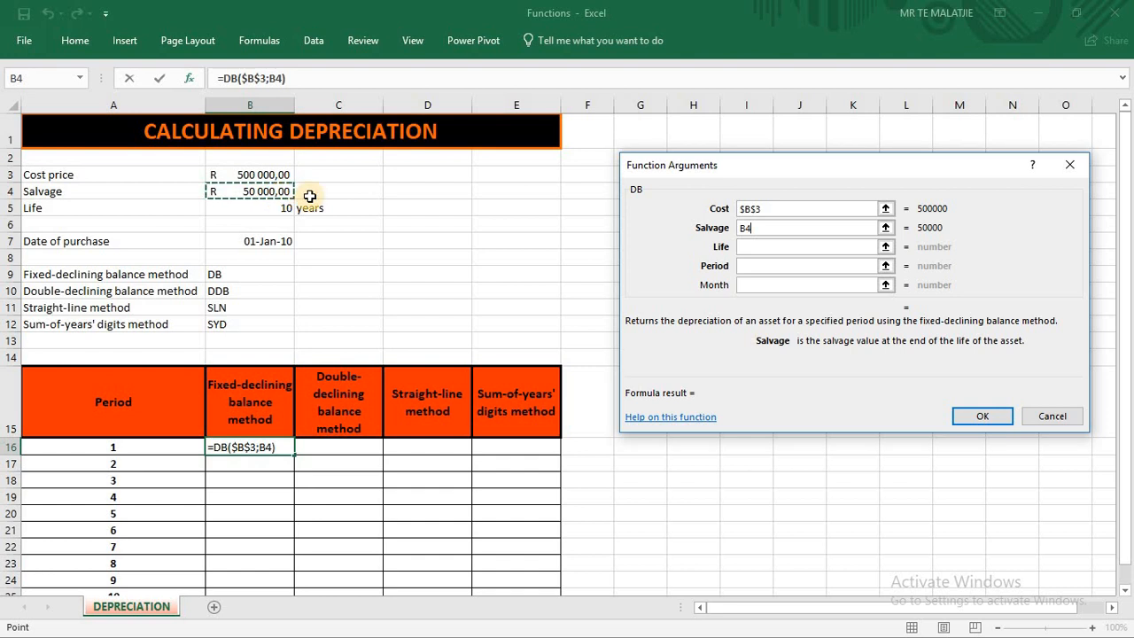
pyautogui.click(748, 227)
pyautogui.write('$')
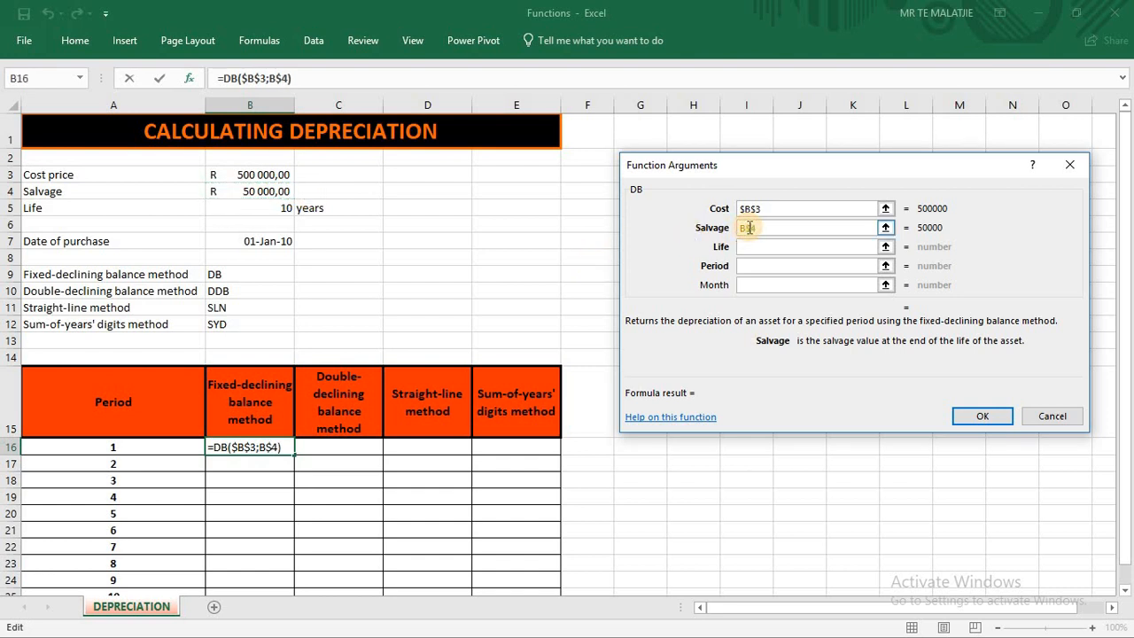
pyautogui.click(741, 228)
pyautogui.write('$')
# Step: Set the Life argument to the absolute reference $B$5 and the Period argument to the relative reference A16
pyautogui.click(742, 246)
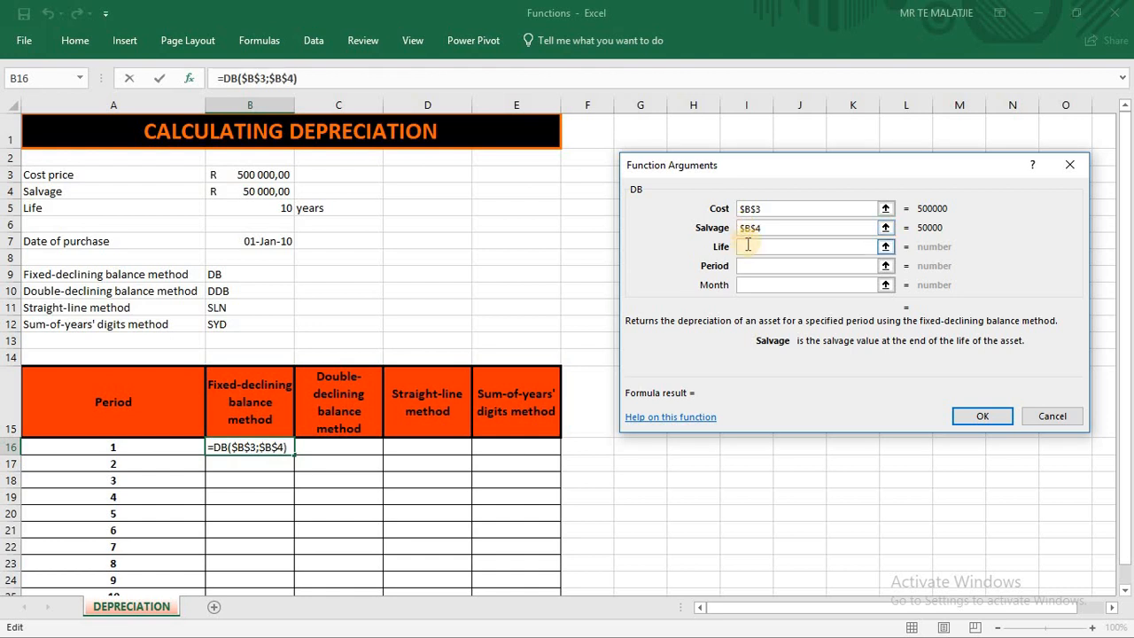
pyautogui.click(269, 208)
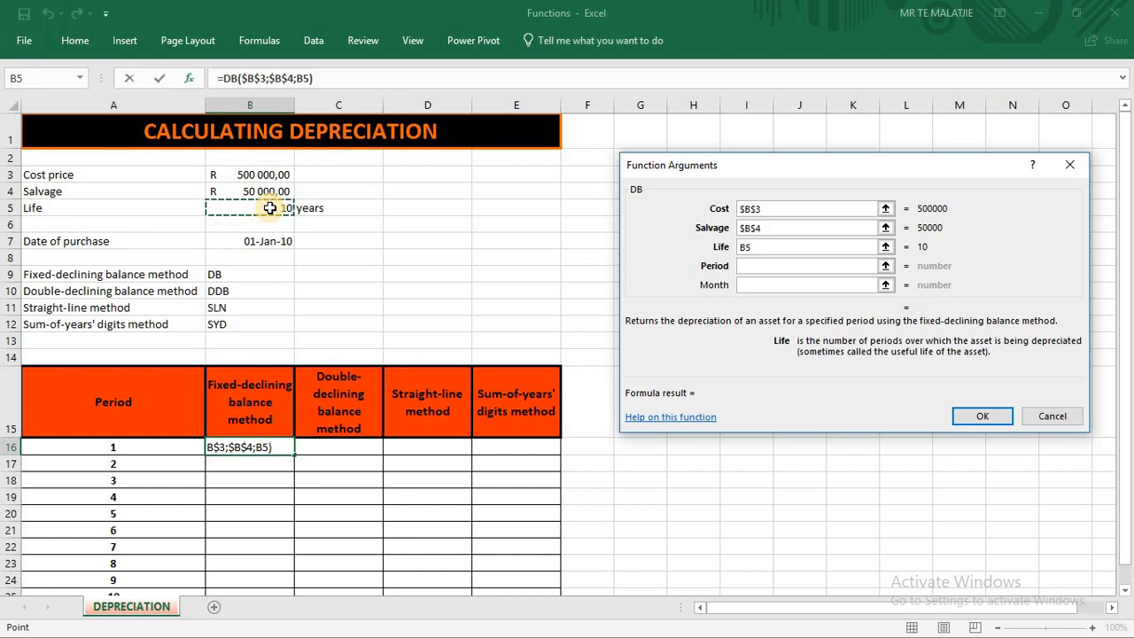
pyautogui.click(747, 246)
pyautogui.press('F4')
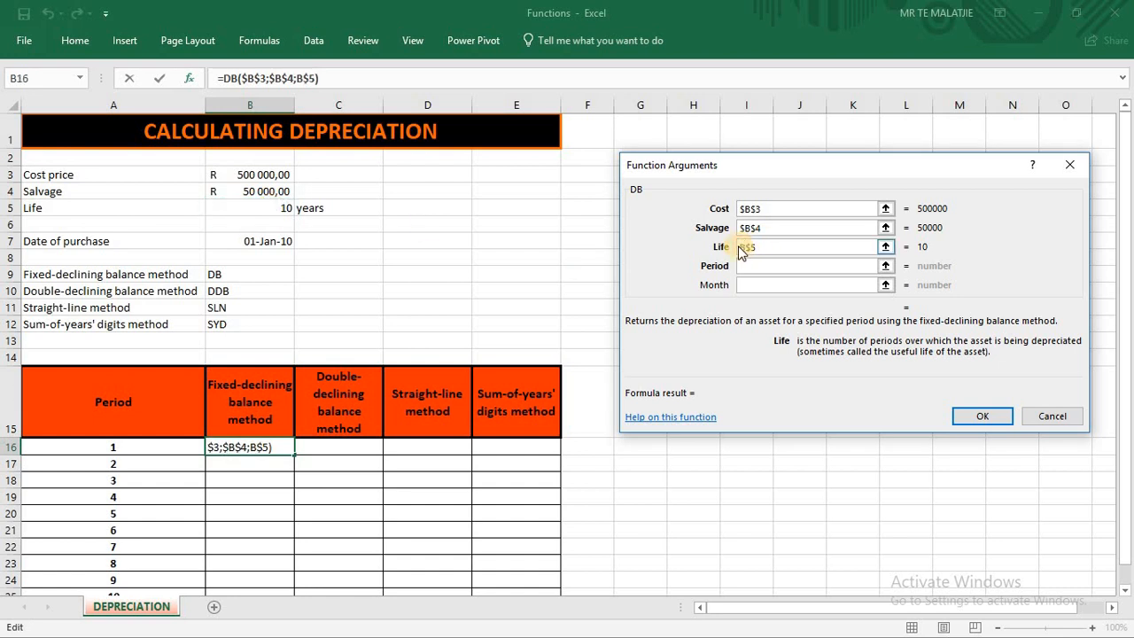
pyautogui.click(741, 247)
pyautogui.write('$')
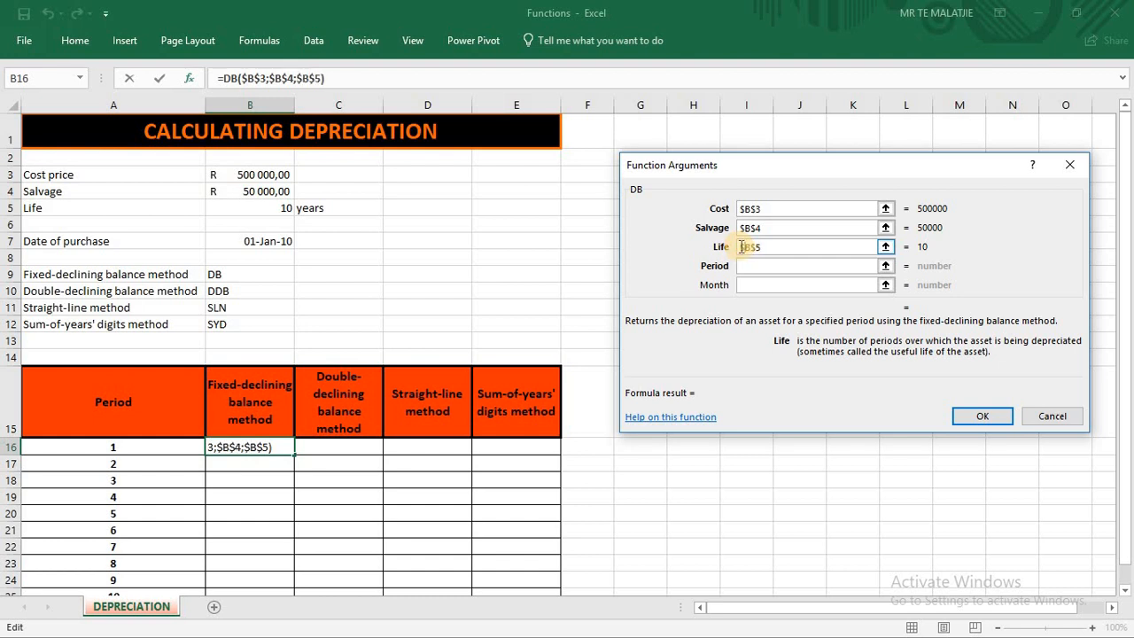
pyautogui.click(766, 266)
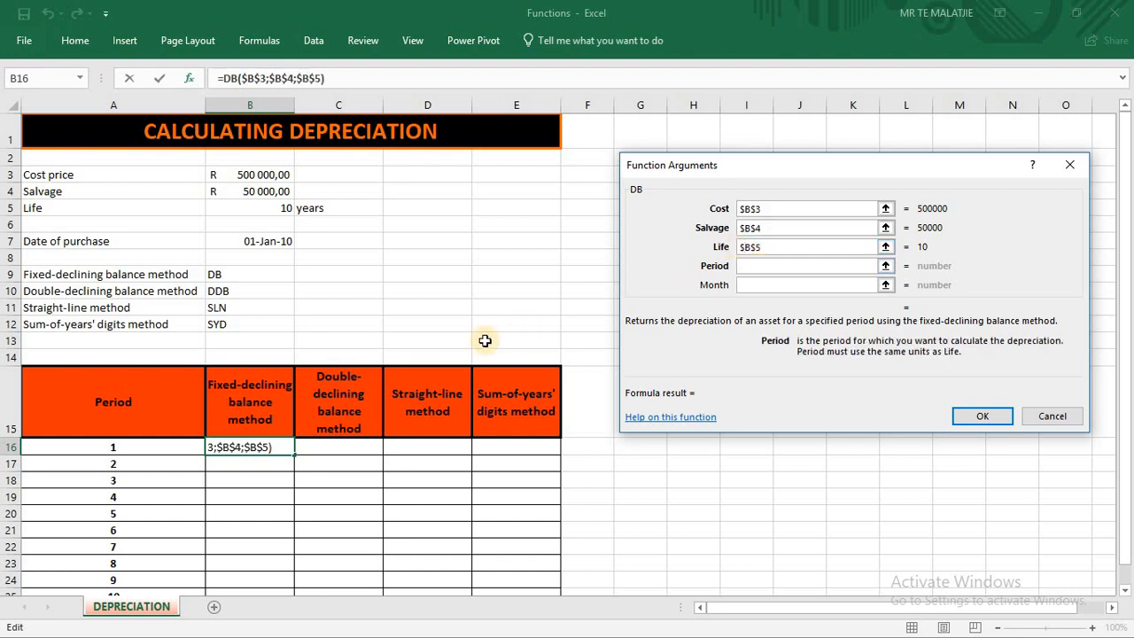
pyautogui.click(88, 451)
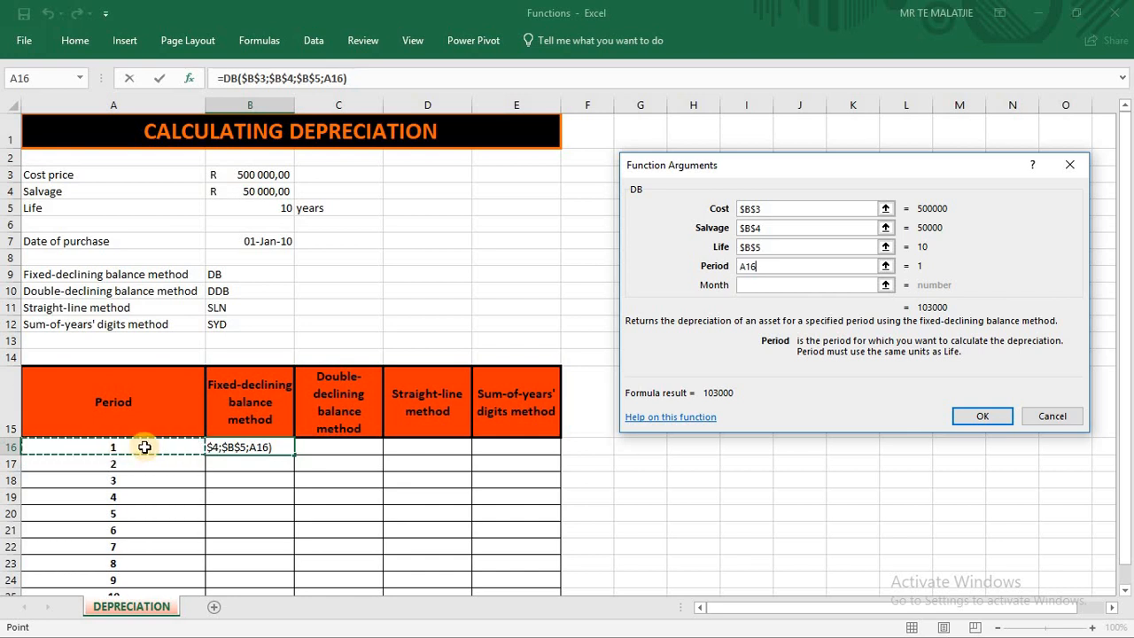
pyautogui.click(759, 266)
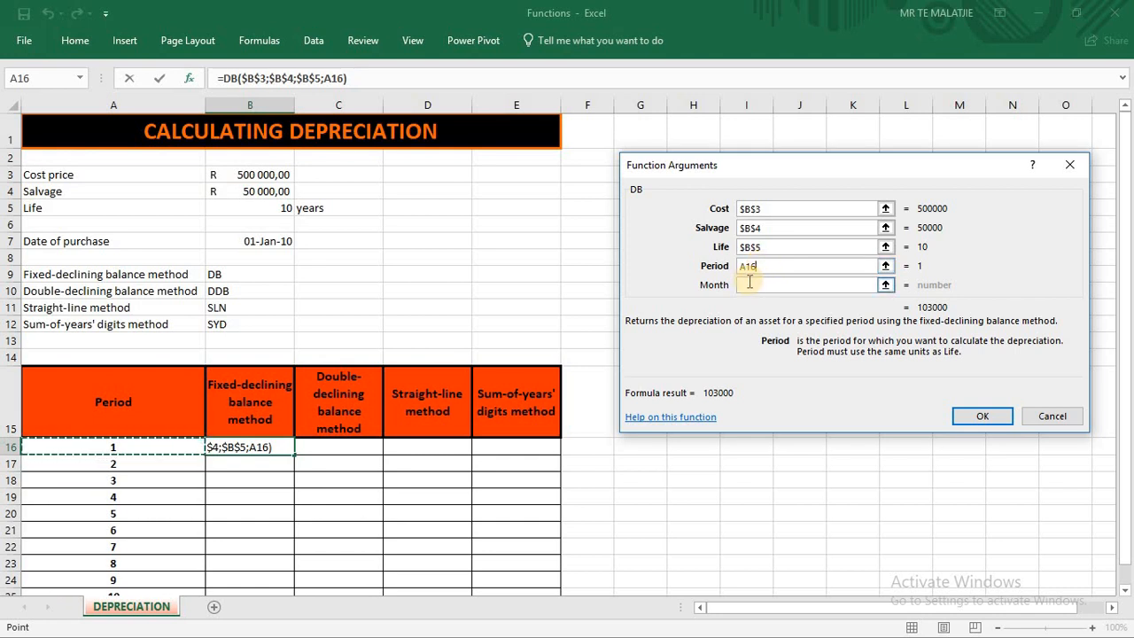
# Step: Set the Month argument to 12 and fill the finished DB formula from B16 down to B25 for period 10
pyautogui.click(748, 284)
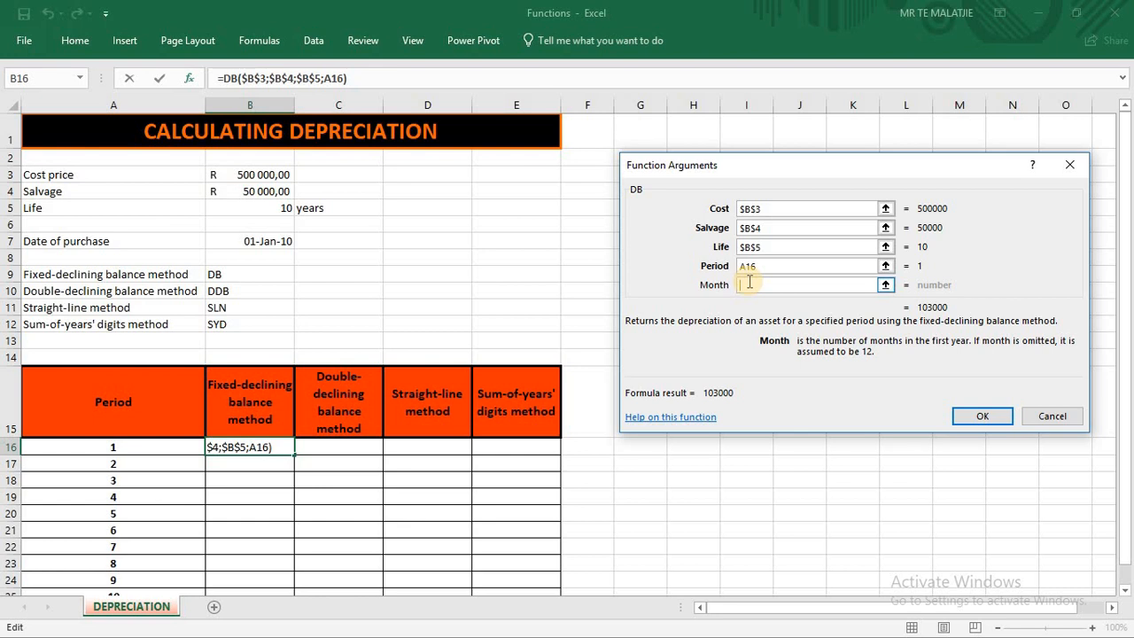
pyautogui.write('12')
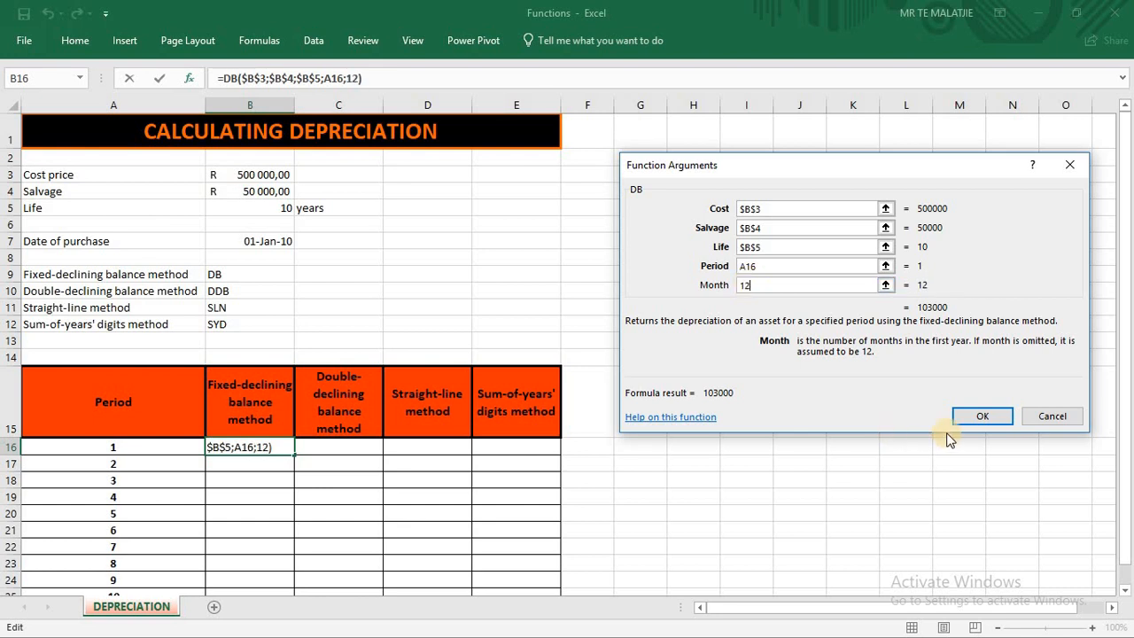
pyautogui.click(973, 420)
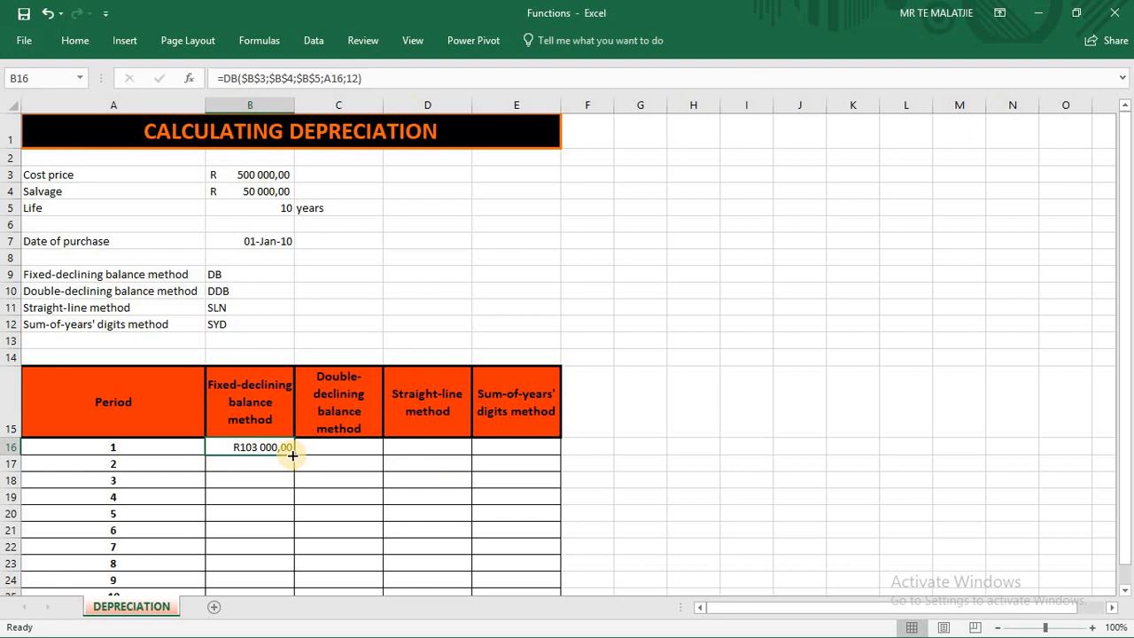
pyautogui.moveTo(292, 454); pyautogui.dragTo(278, 568)
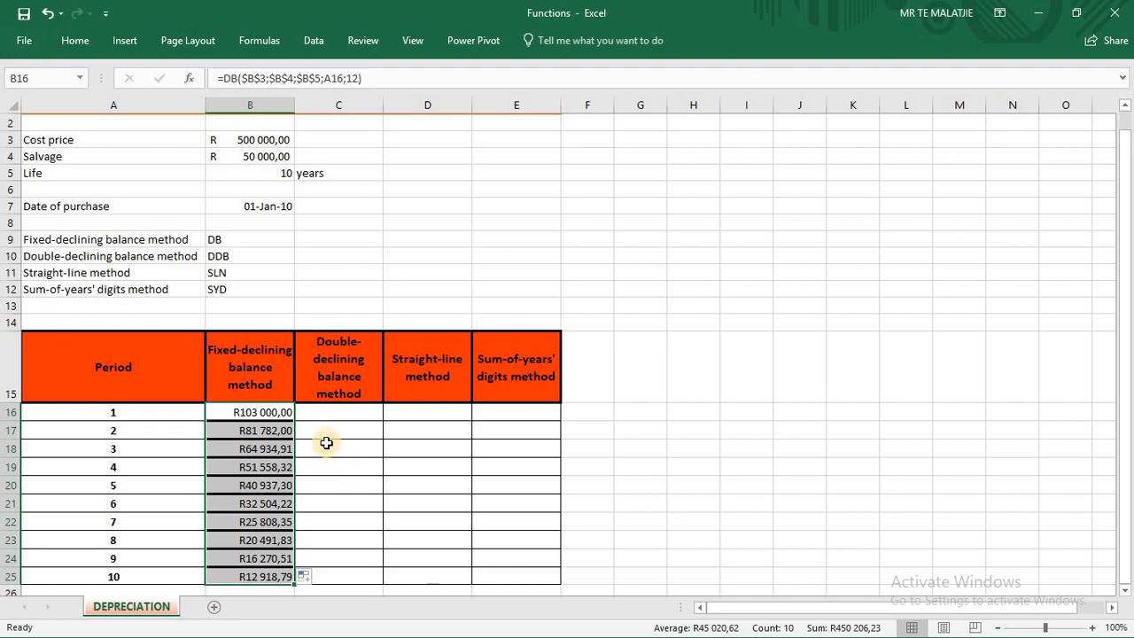
# Step: Clear the Month argument of the DB function in B16 and refill the formula down to B25
pyautogui.click(283, 413)
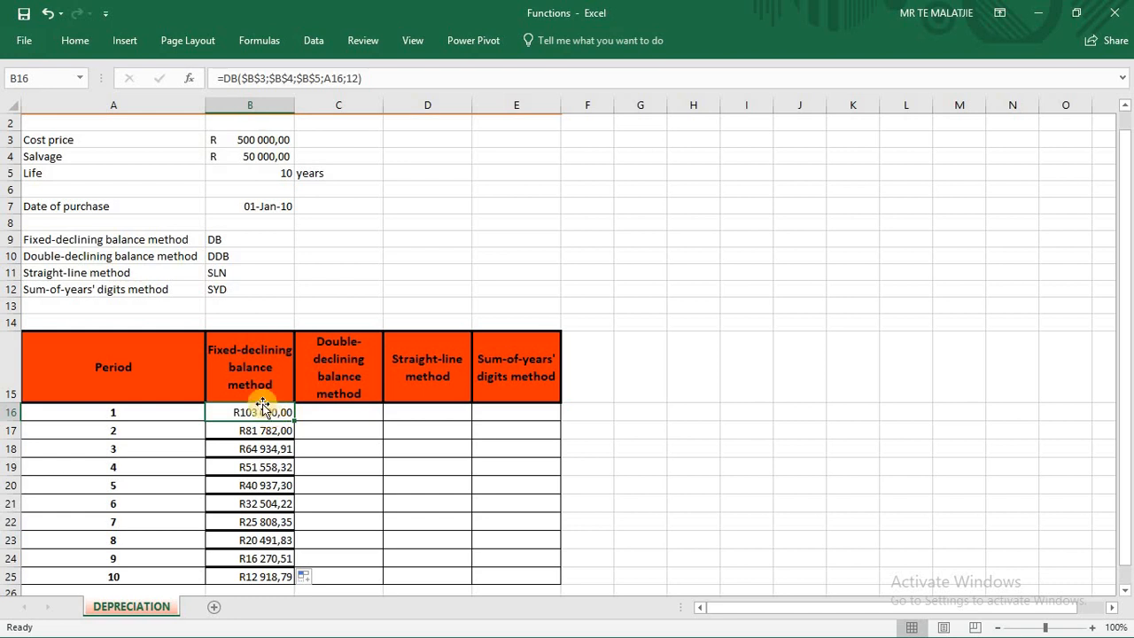
pyautogui.click(187, 78)
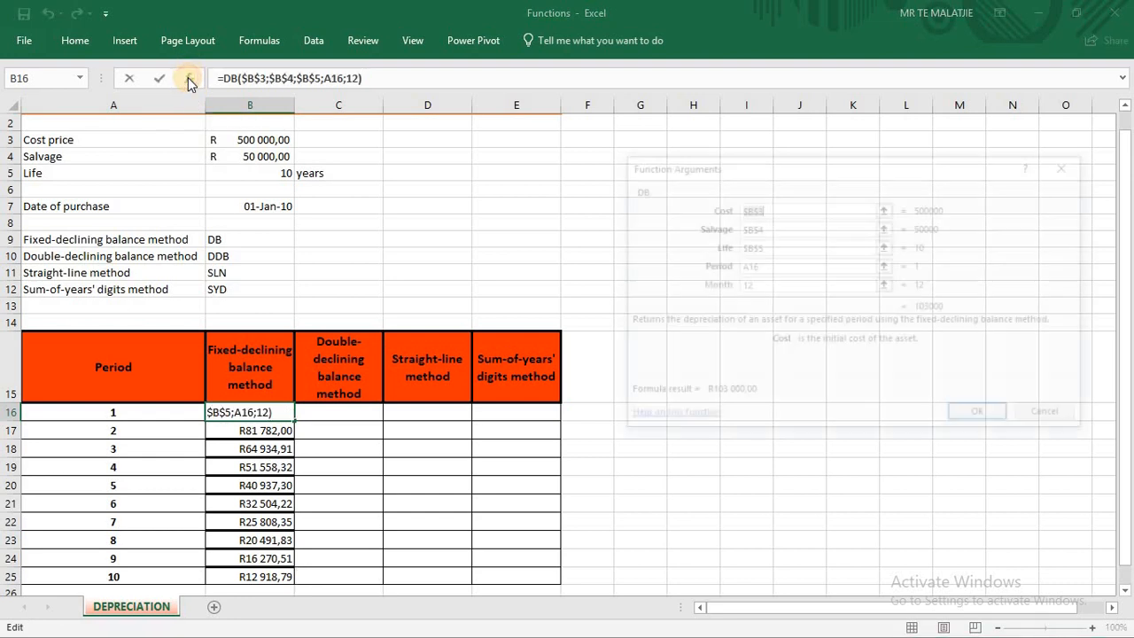
pyautogui.click(824, 287)
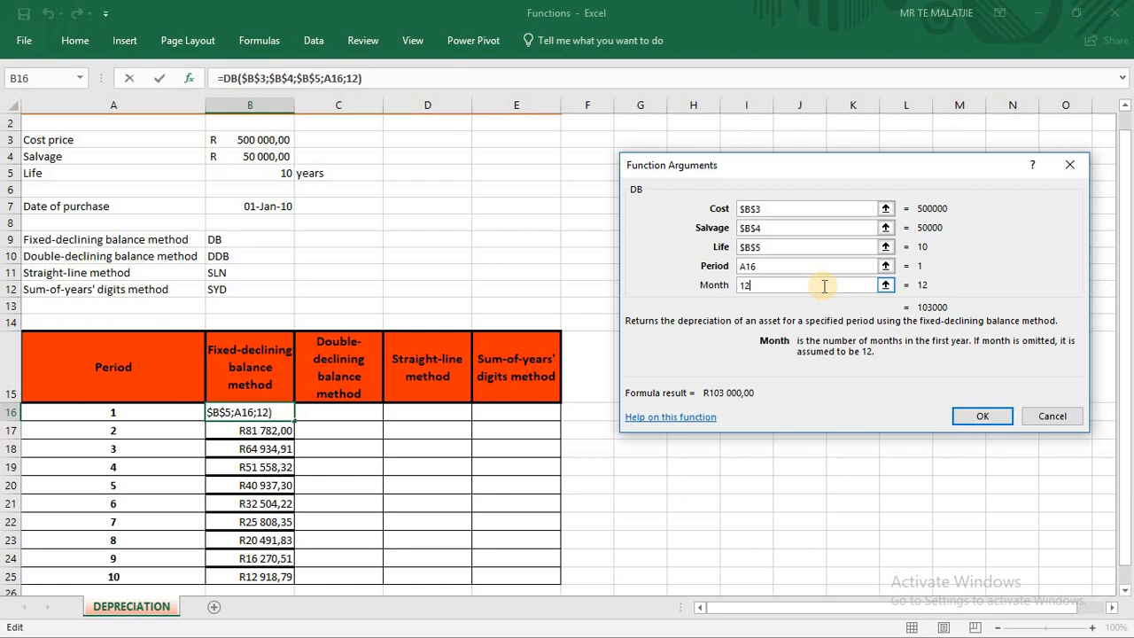
pyautogui.press('BackSpace')
pyautogui.press('BackSpace')
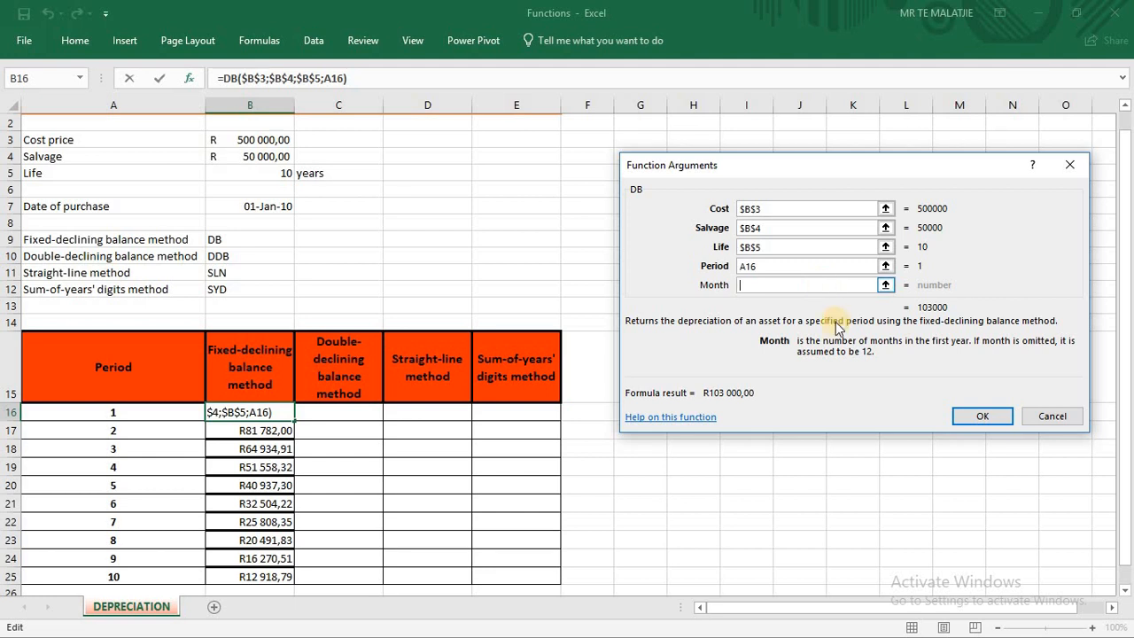
pyautogui.click(980, 419)
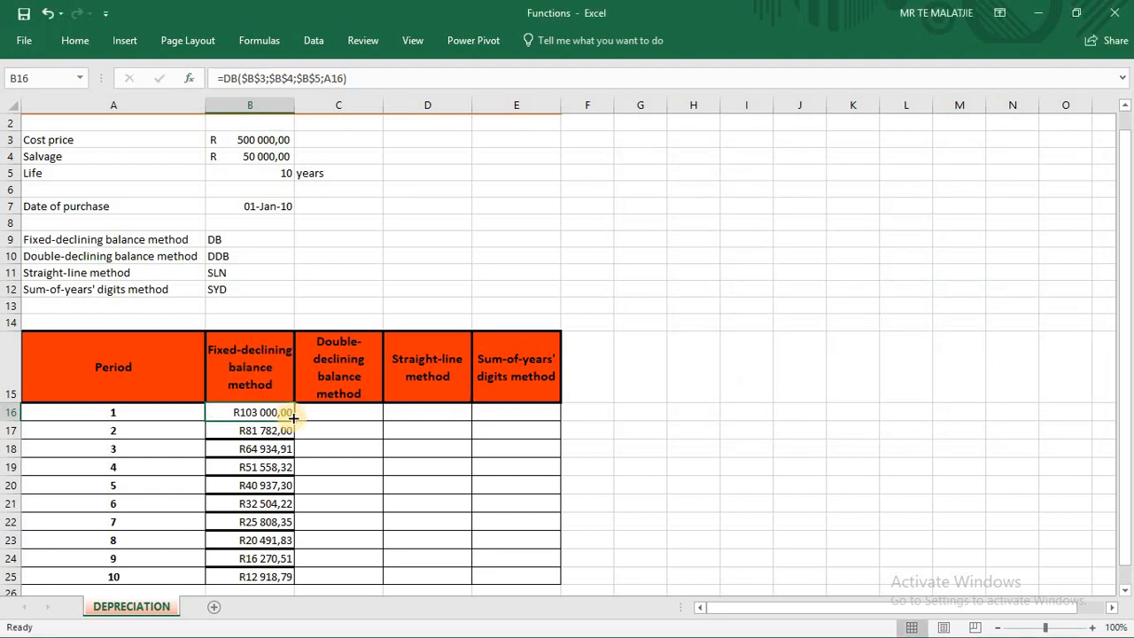
pyautogui.moveTo(294, 418); pyautogui.dragTo(292, 579)
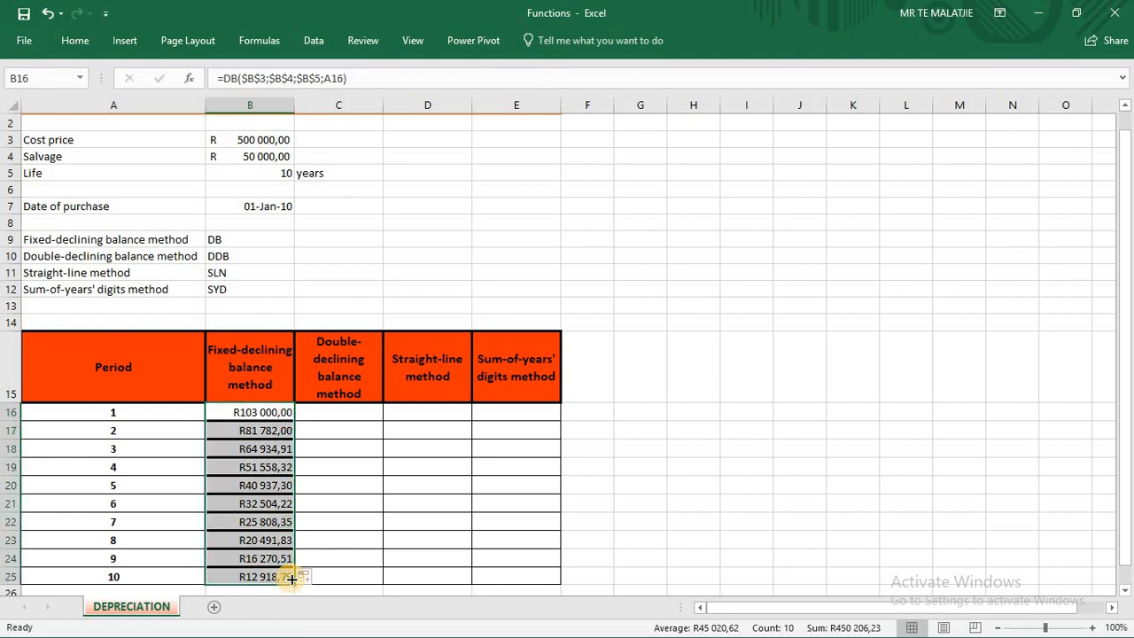
pyautogui.click(288, 413)
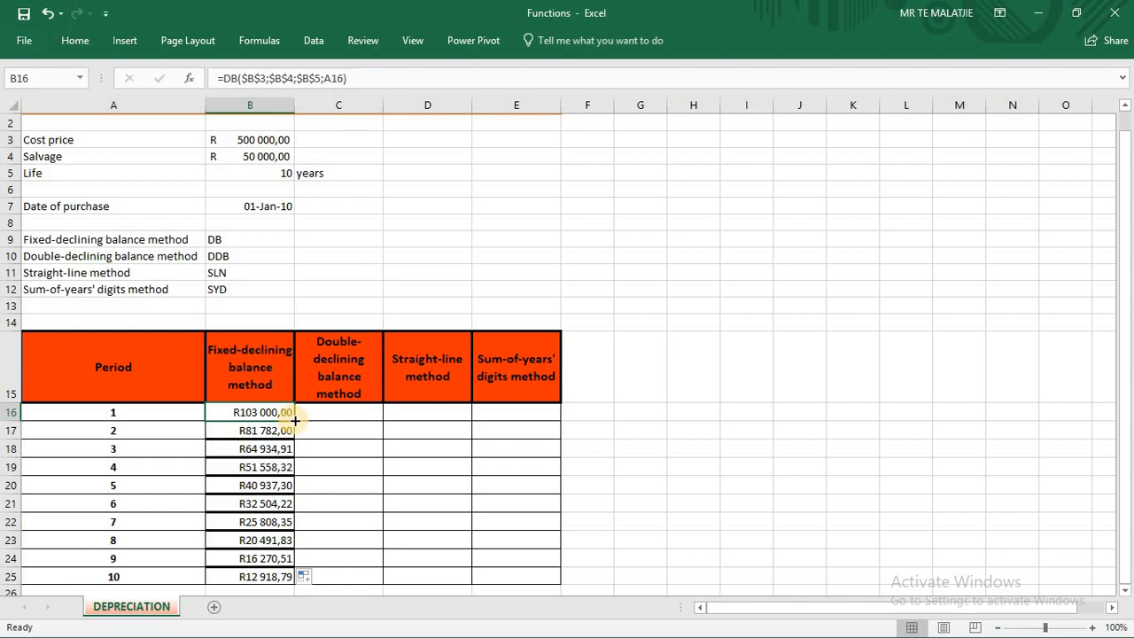
pyautogui.moveTo(295, 420); pyautogui.dragTo(288, 576)
# Step: Review the DB function arguments in B21, the period 6 cell, checking the Period reference and the Month argument
pyautogui.click(273, 502)
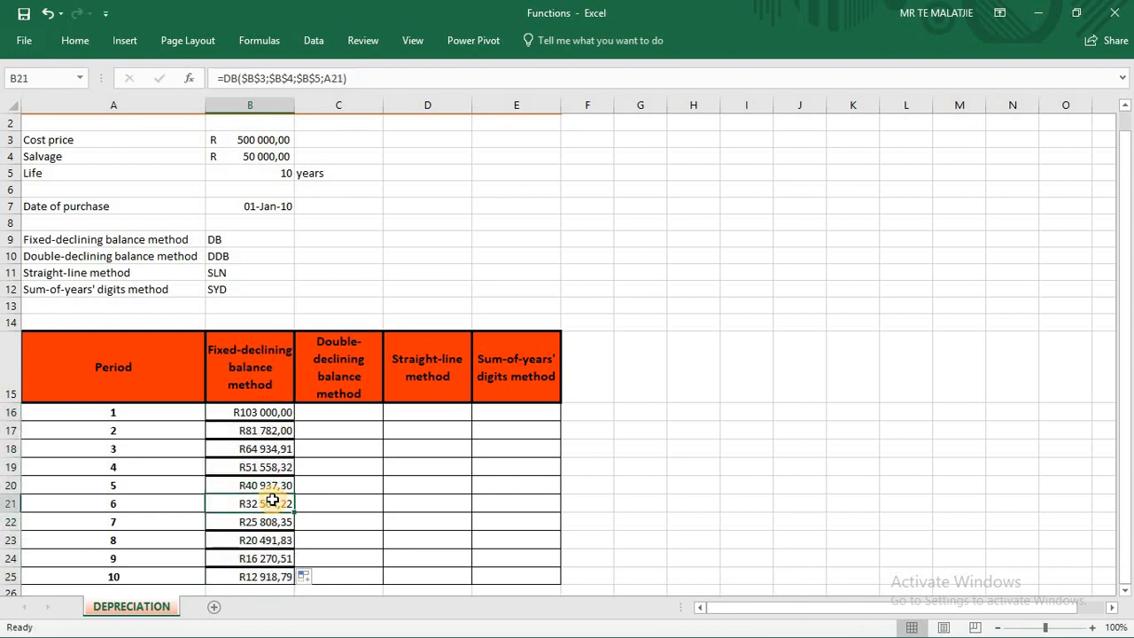
pyautogui.click(189, 78)
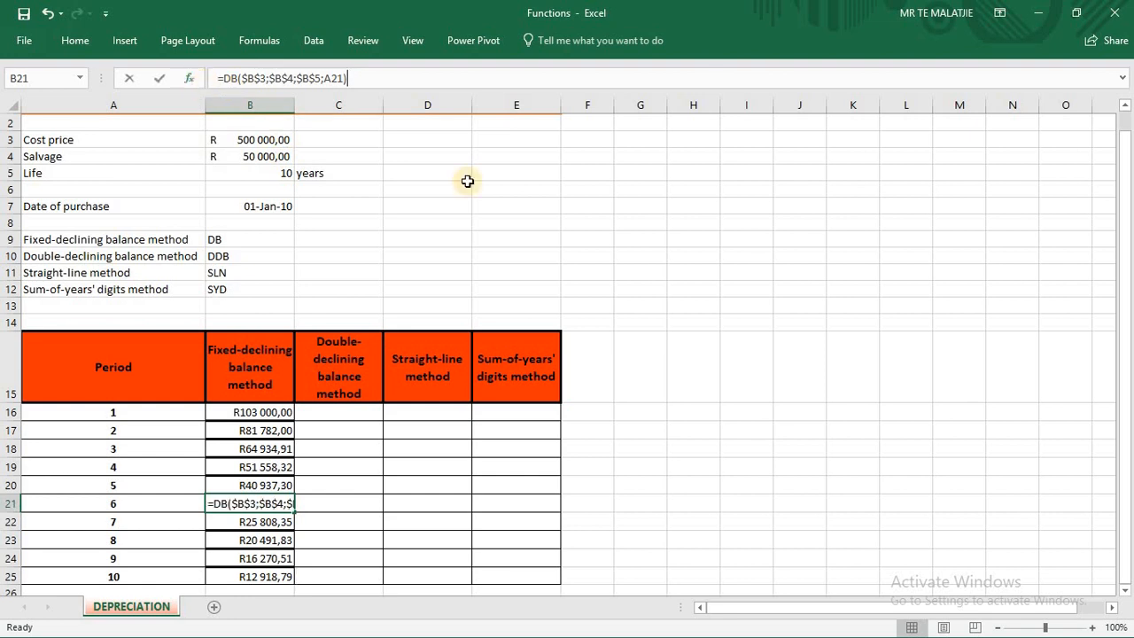
pyautogui.click(752, 285)
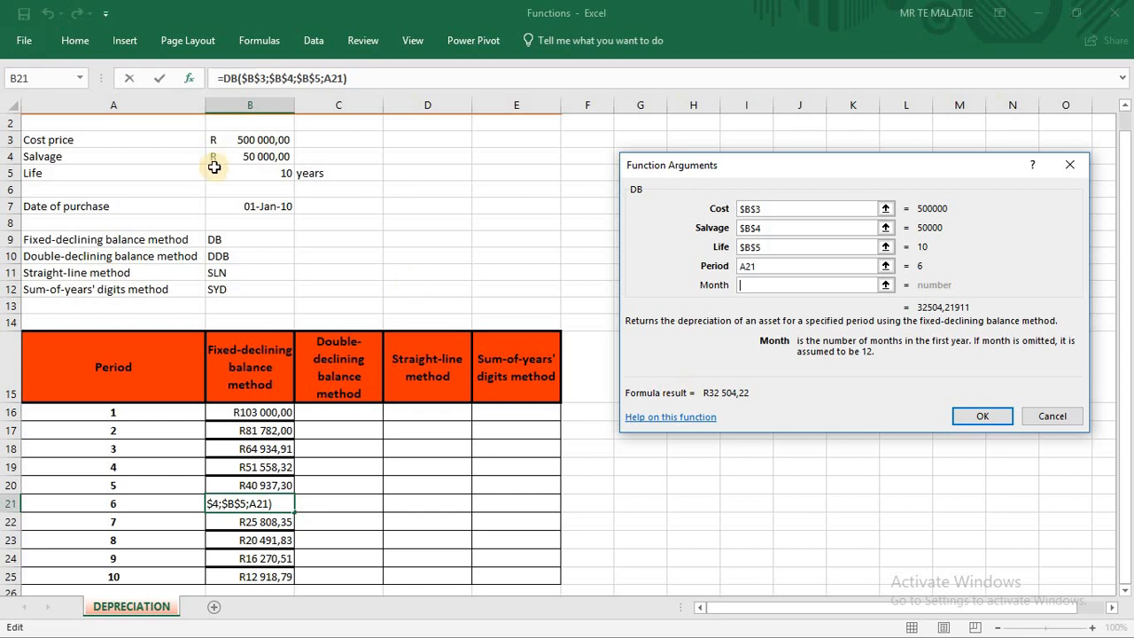
pyautogui.click(980, 416)
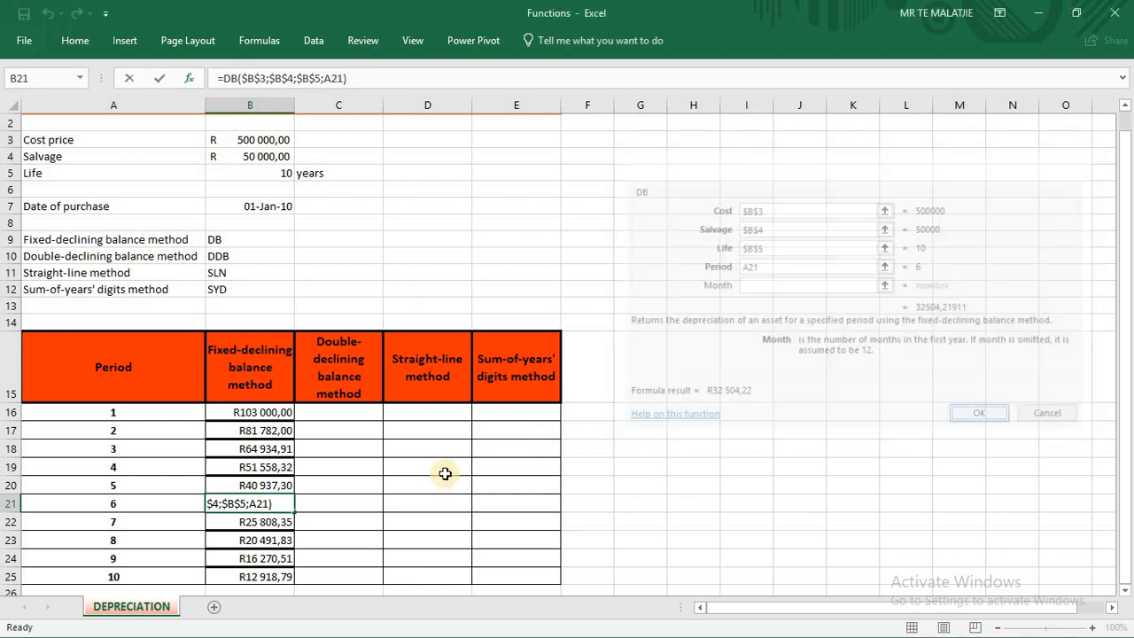
# Step: Insert the DDB function in C16, the period 1 cell of the double-declining balance column
pyautogui.click(325, 419)
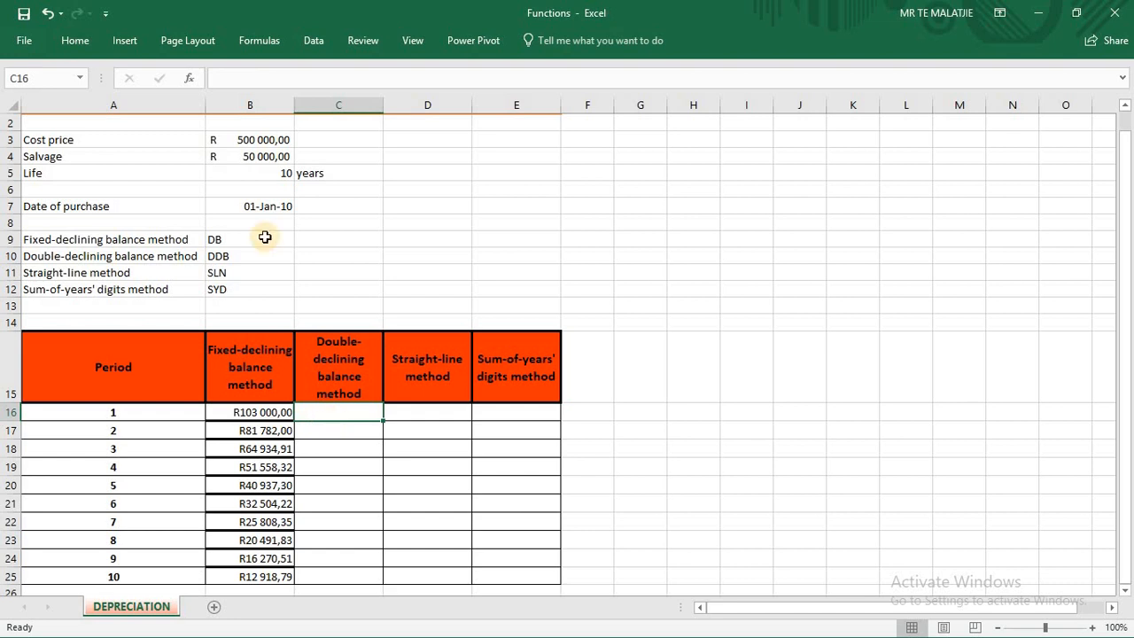
pyautogui.write('=')
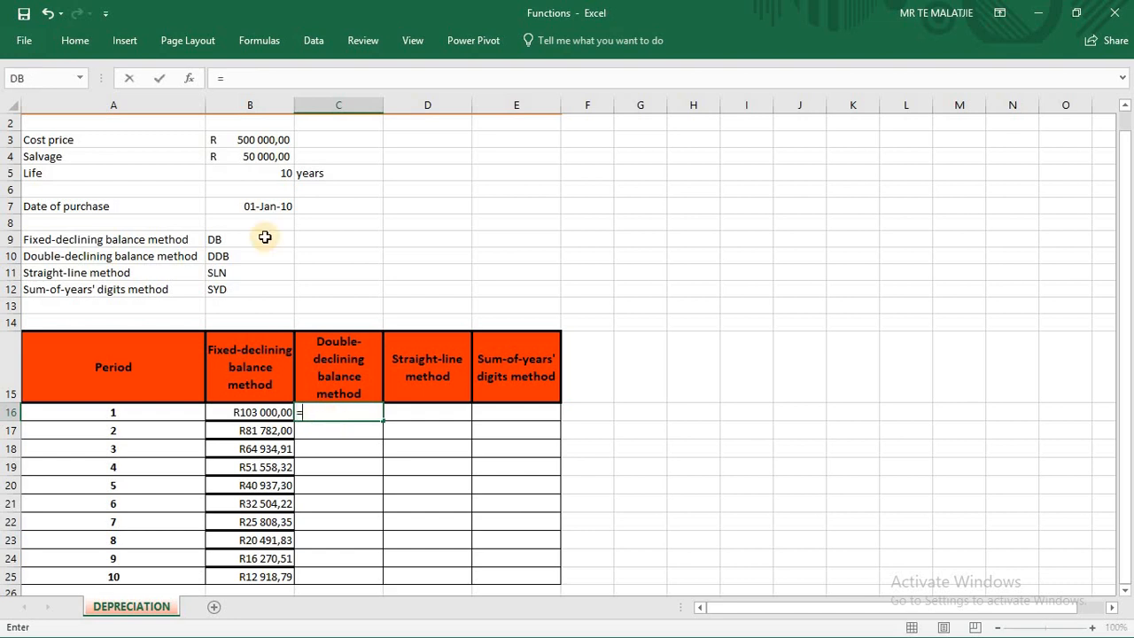
pyautogui.click(188, 78)
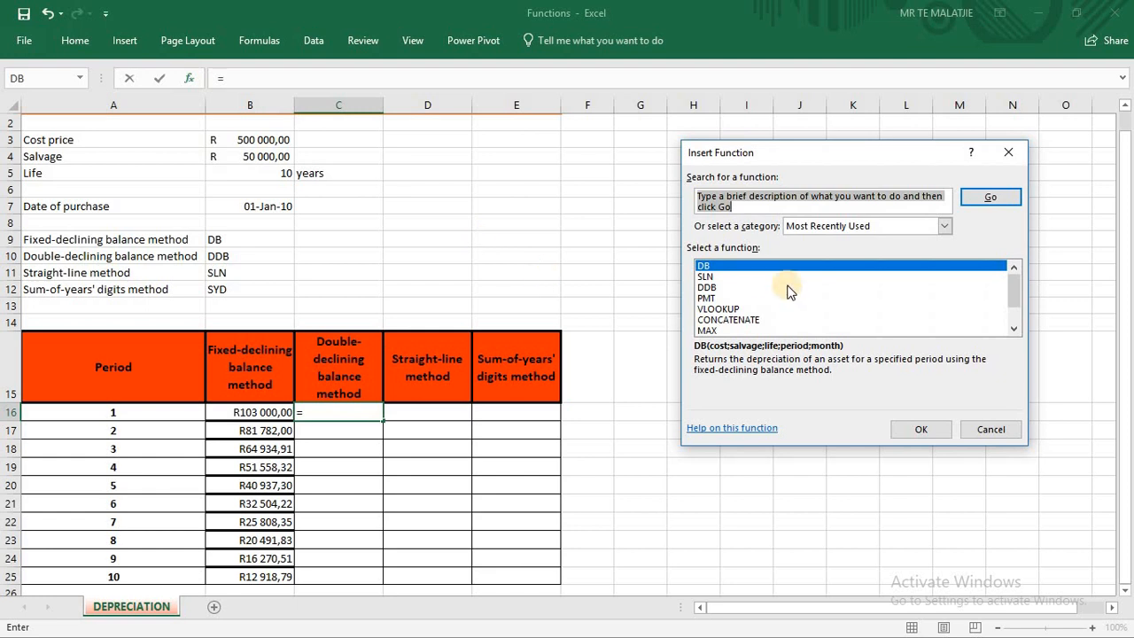
pyautogui.click(721, 288)
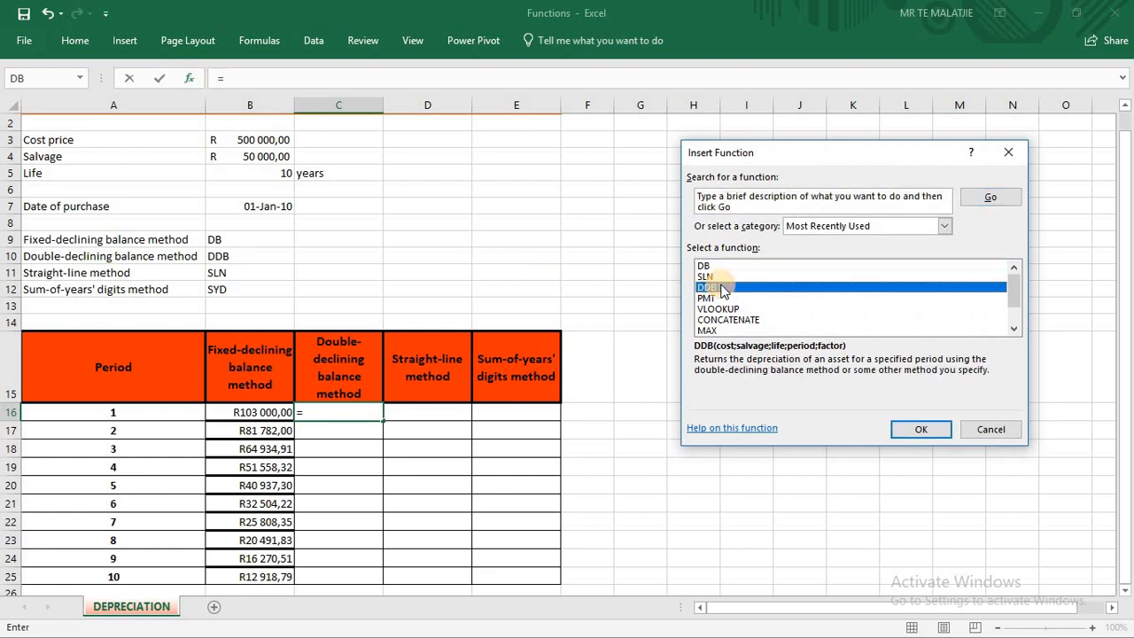
pyautogui.click(919, 435)
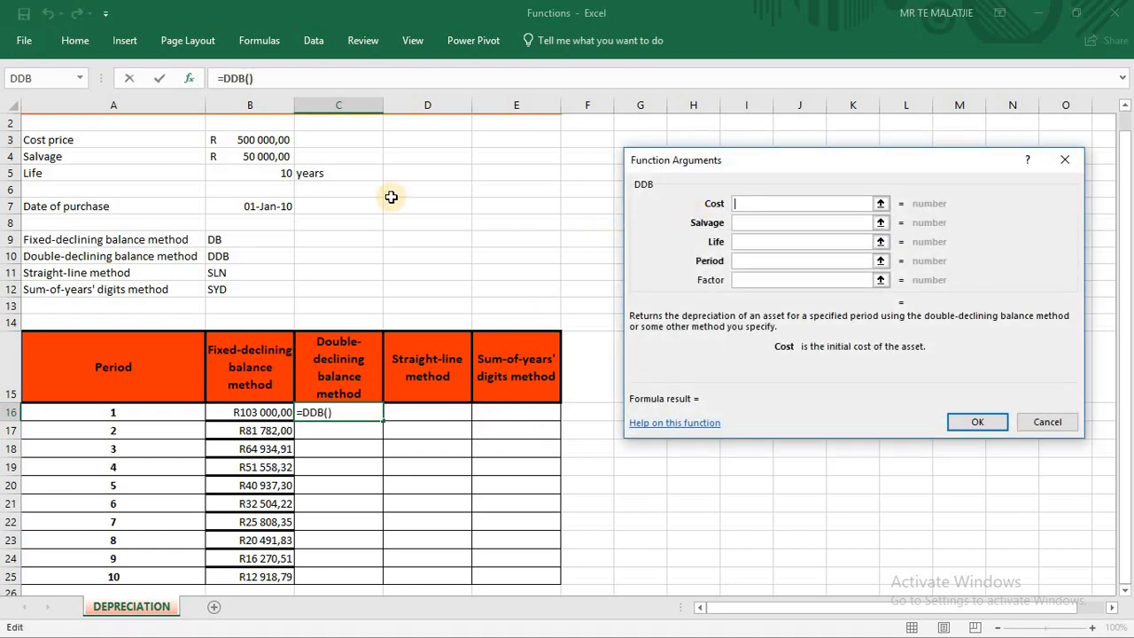
# Step: Set the DDB function's Cost argument to $B$3 and its Salvage argument to $B$4 as absolute references
pyautogui.click(270, 145)
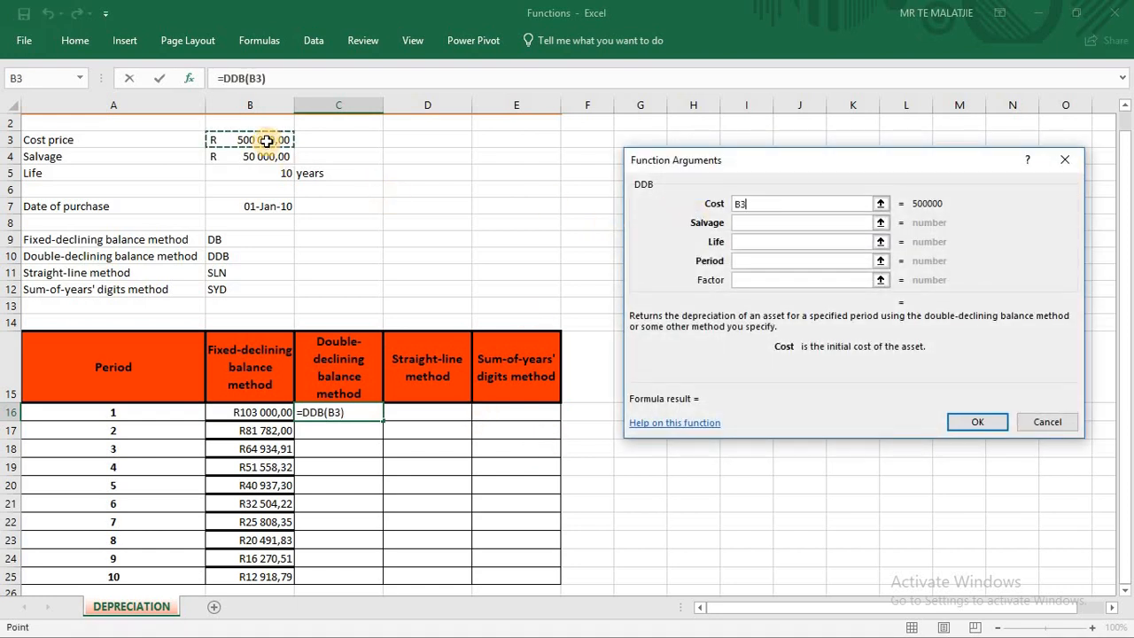
pyautogui.click(743, 204)
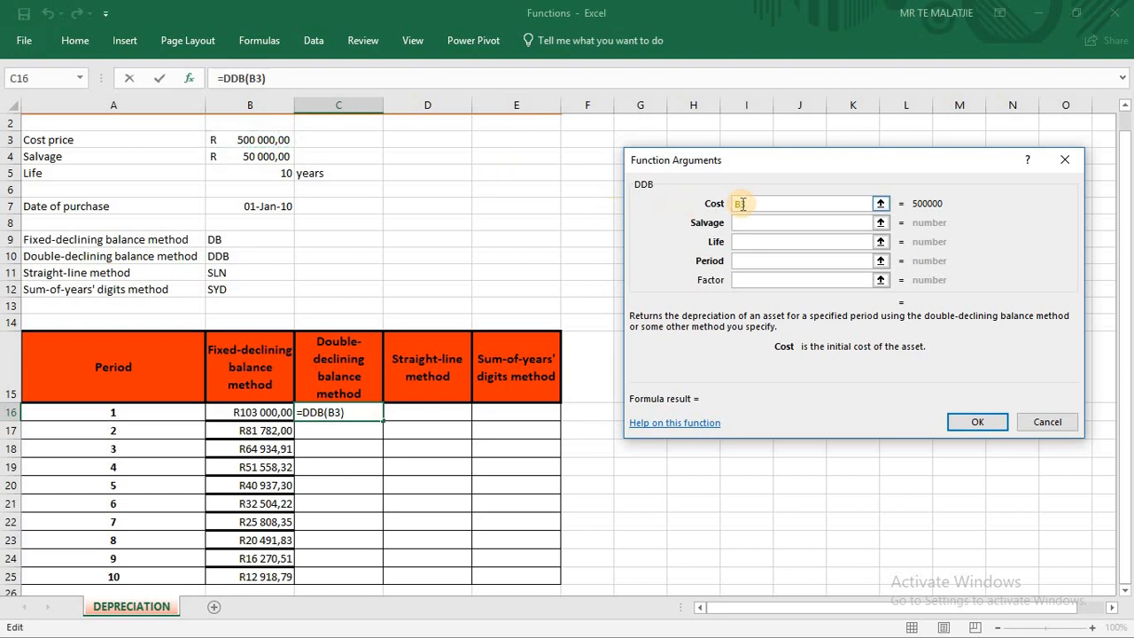
pyautogui.write('$B$')
pyautogui.click(743, 223)
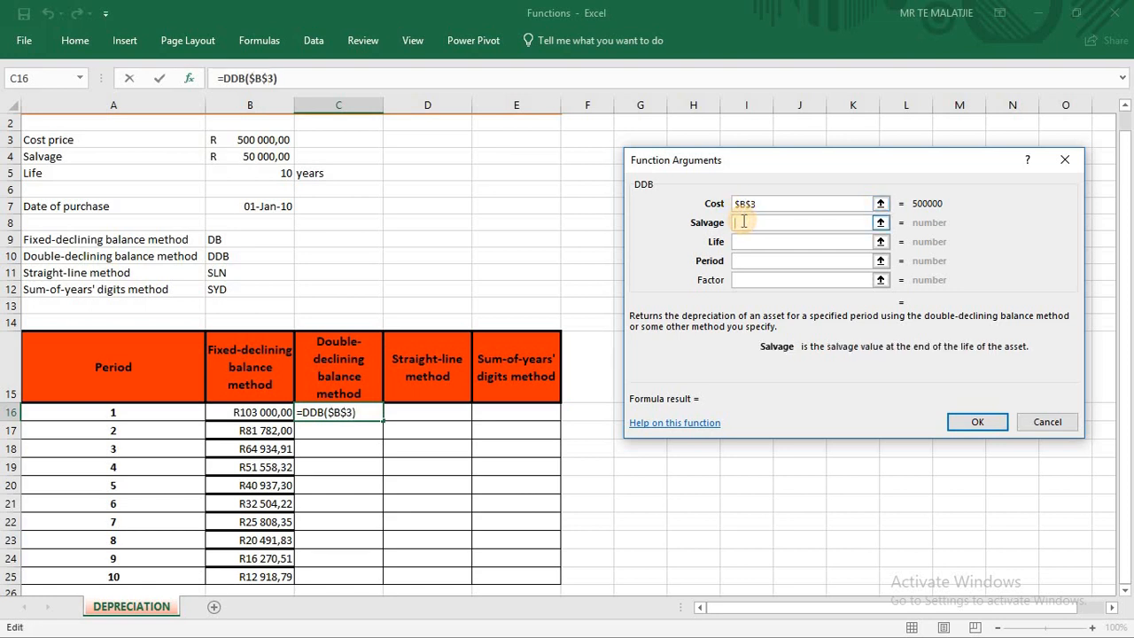
pyautogui.click(249, 156)
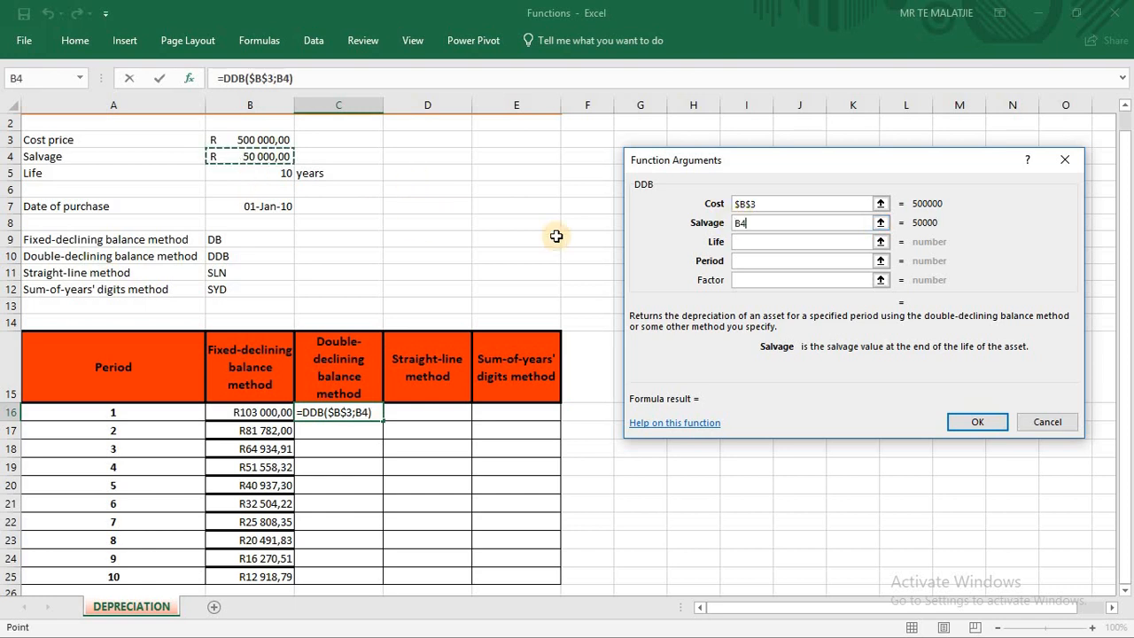
pyautogui.doubleClick(745, 224)
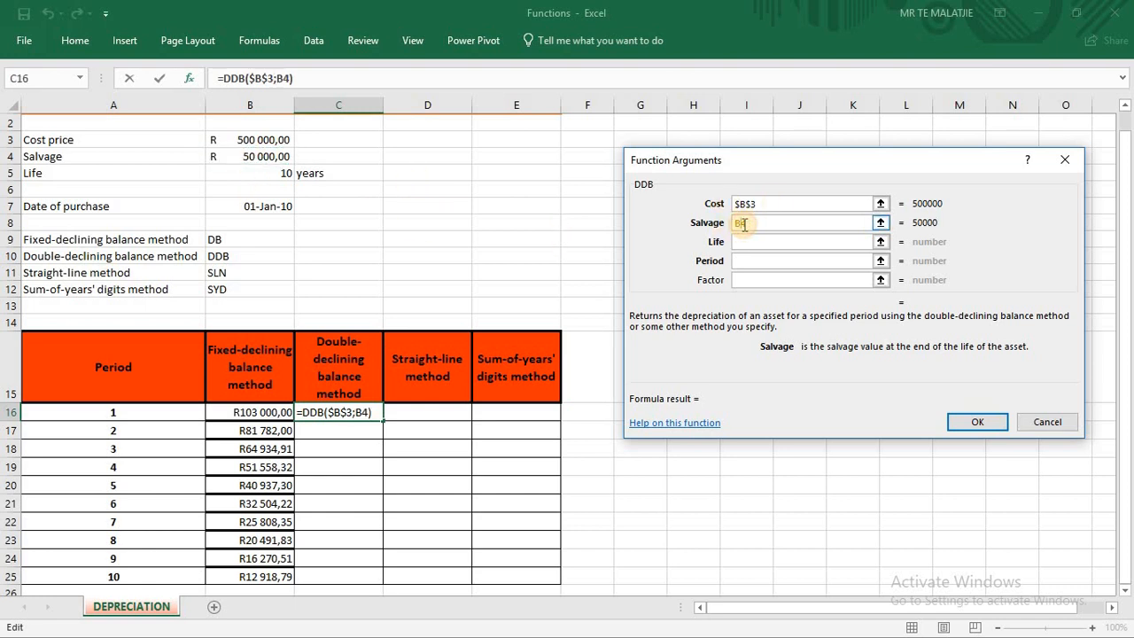
pyautogui.press('F4')
pyautogui.press('F4')
pyautogui.write('$')
pyautogui.click(740, 222)
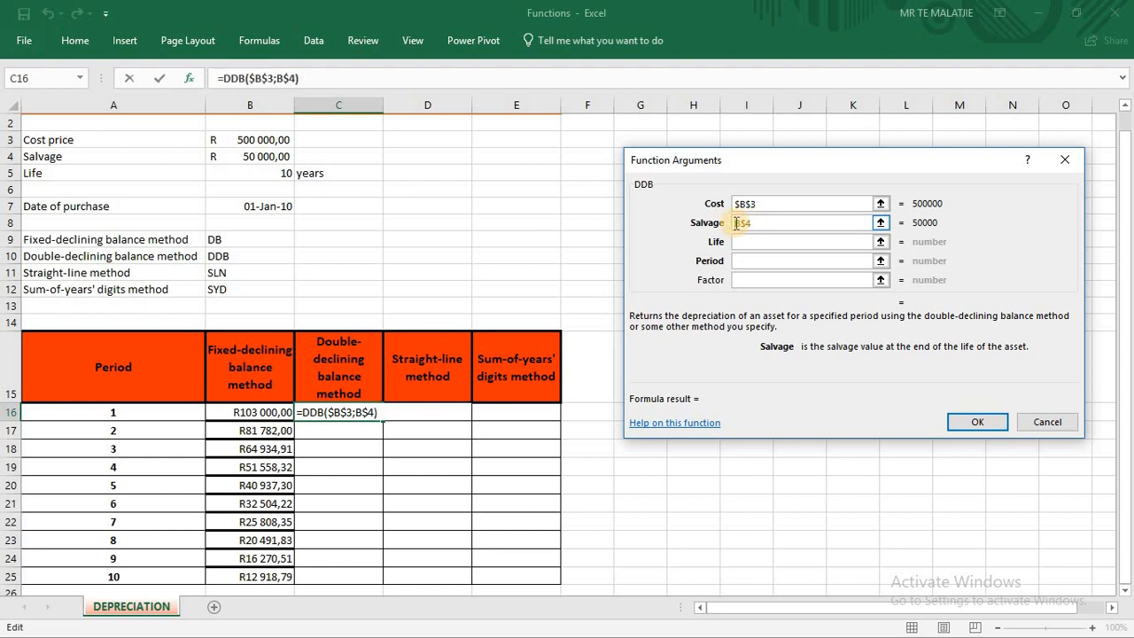
pyautogui.write('$')
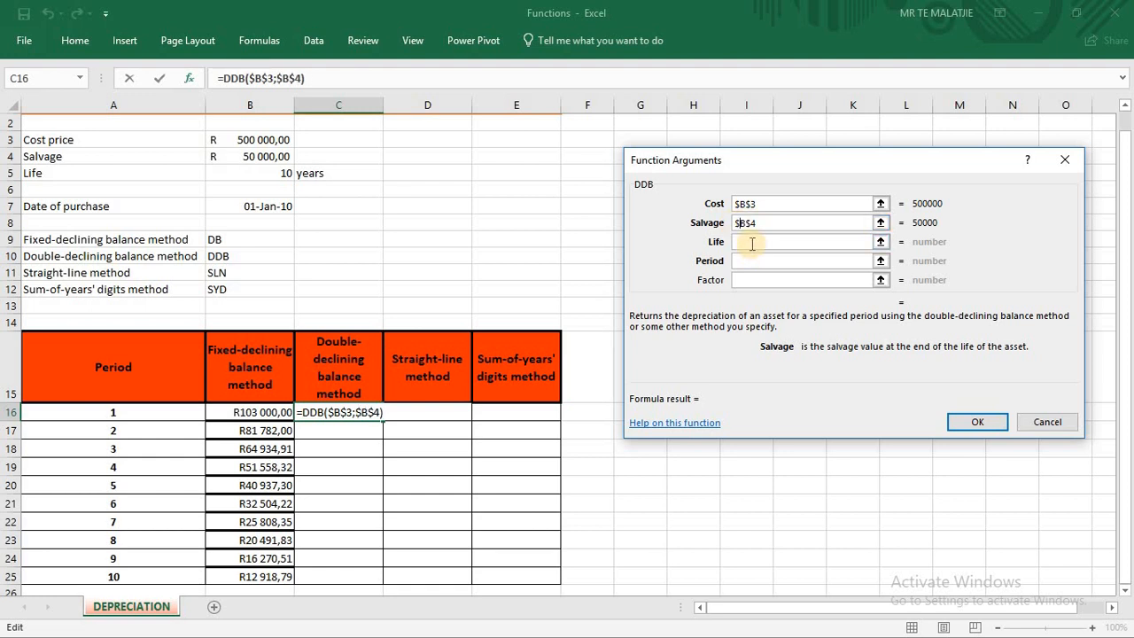
# Step: Set the DDB function's Life argument to the absolute reference $B$5 and its Period argument to the relative reference A16
pyautogui.click(752, 243)
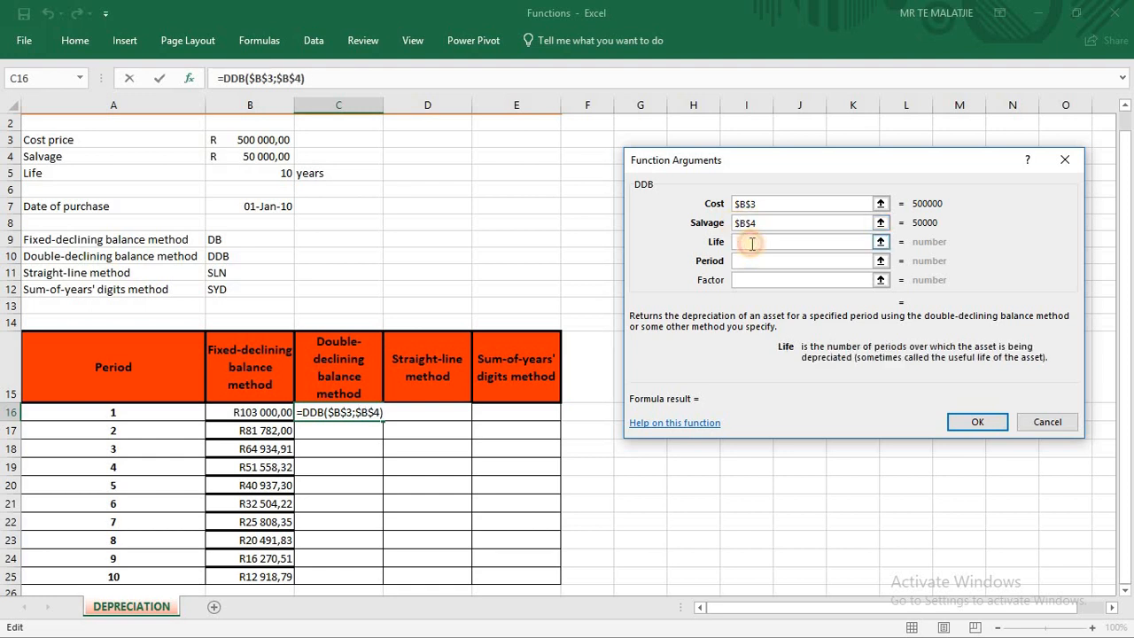
pyautogui.click(273, 175)
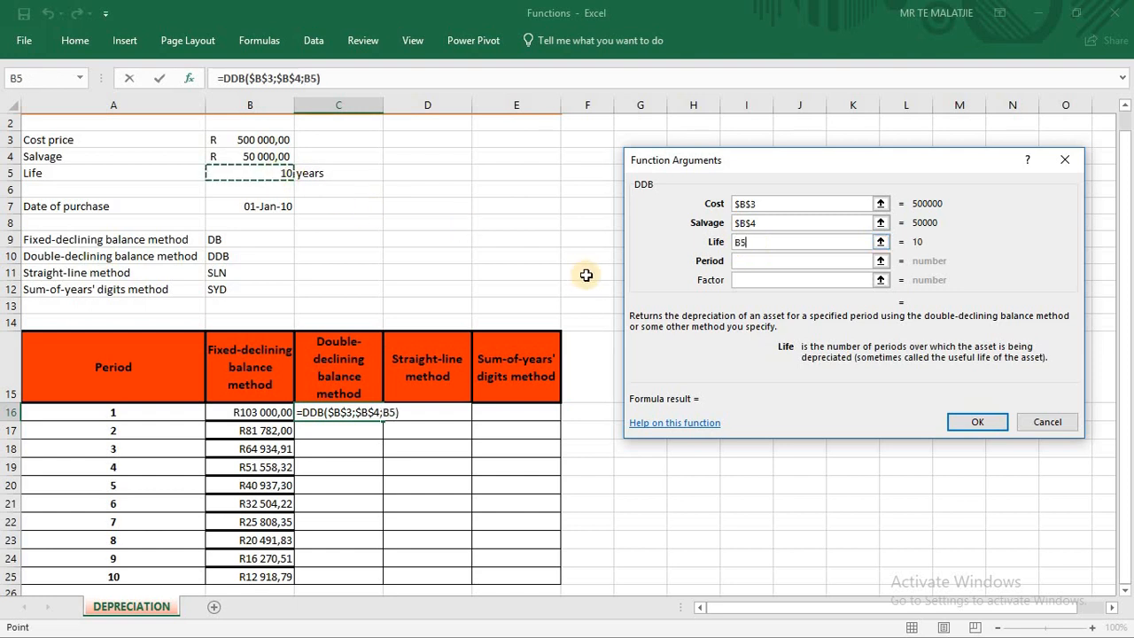
pyautogui.click(742, 241)
pyautogui.press('F4')
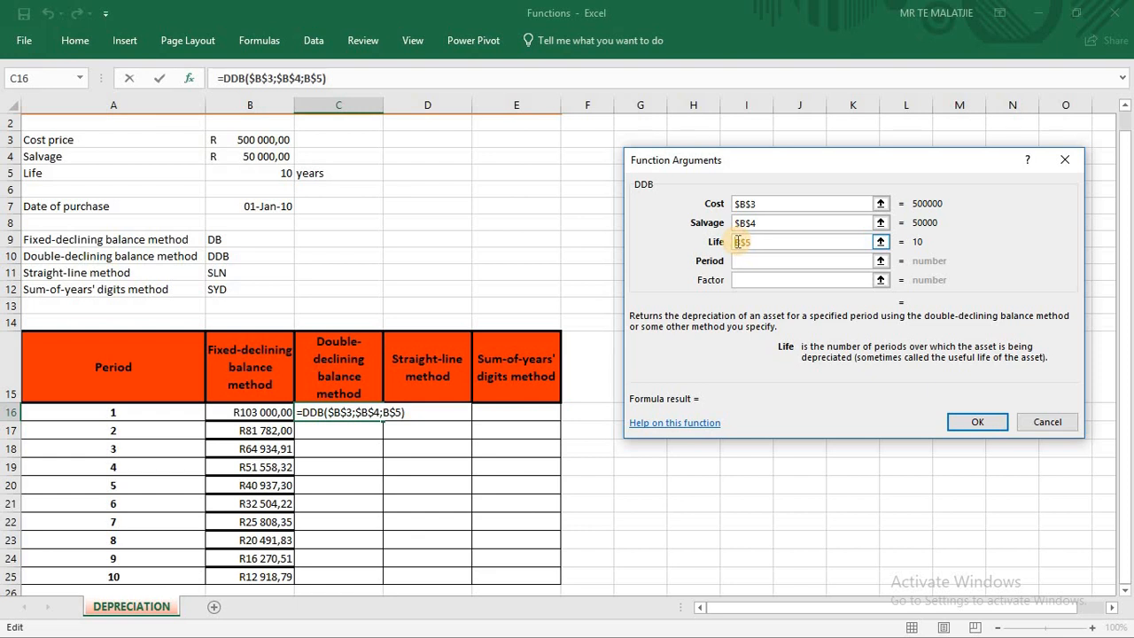
pyautogui.click(749, 260)
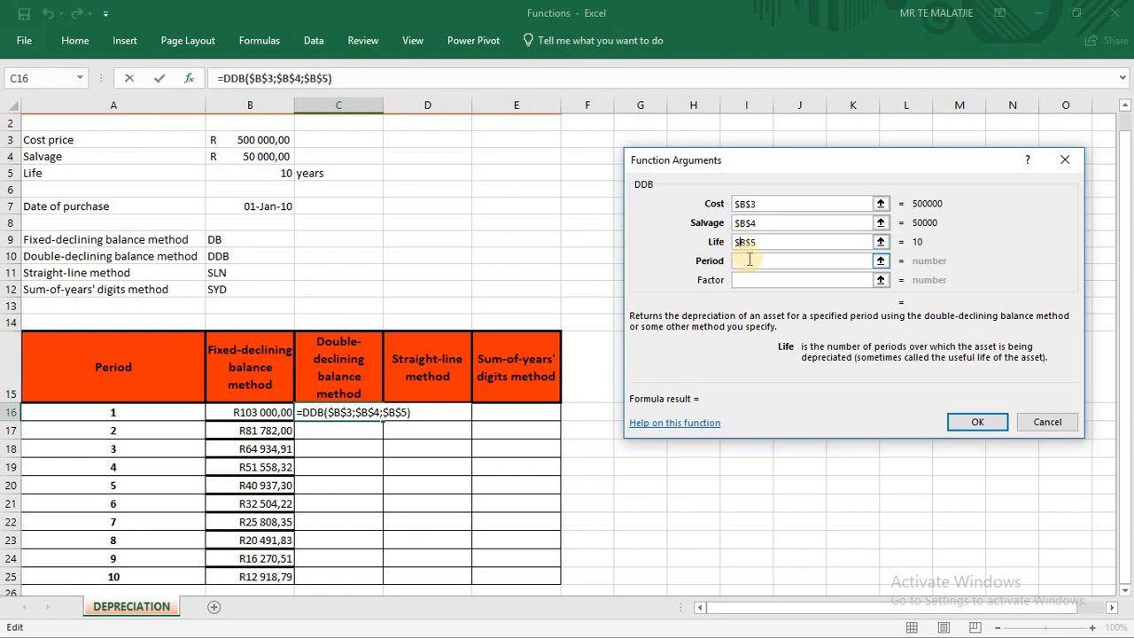
pyautogui.click(745, 261)
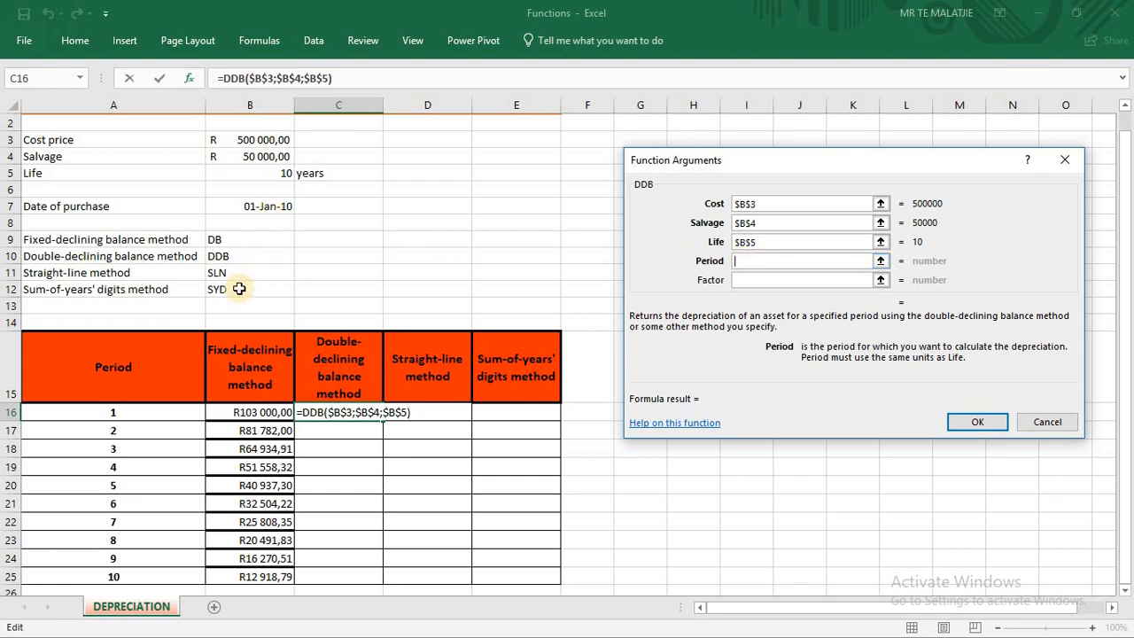
pyautogui.click(144, 413)
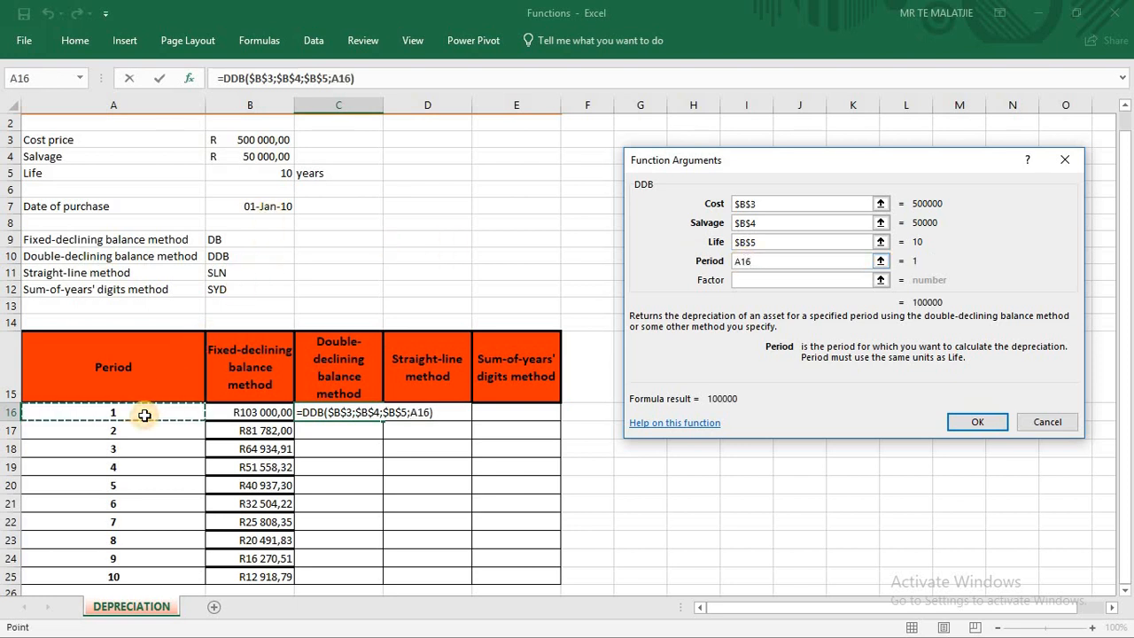
pyautogui.click(748, 260)
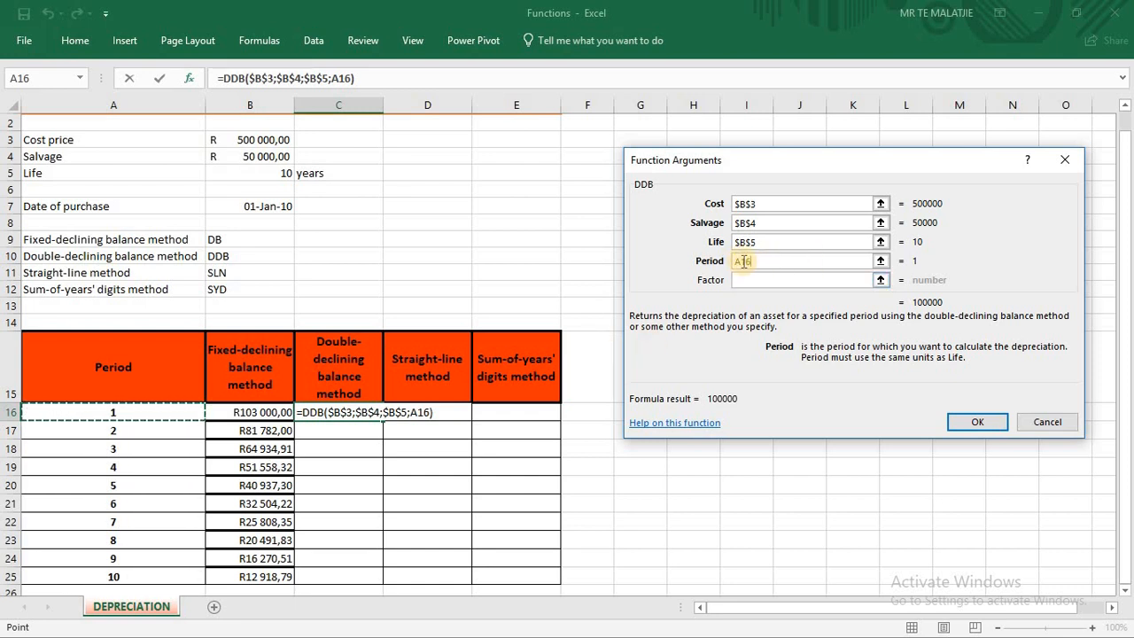
# Step: Leave the DDB function's Factor argument empty and fill the finished formula from C16 down to C25
pyautogui.click(749, 278)
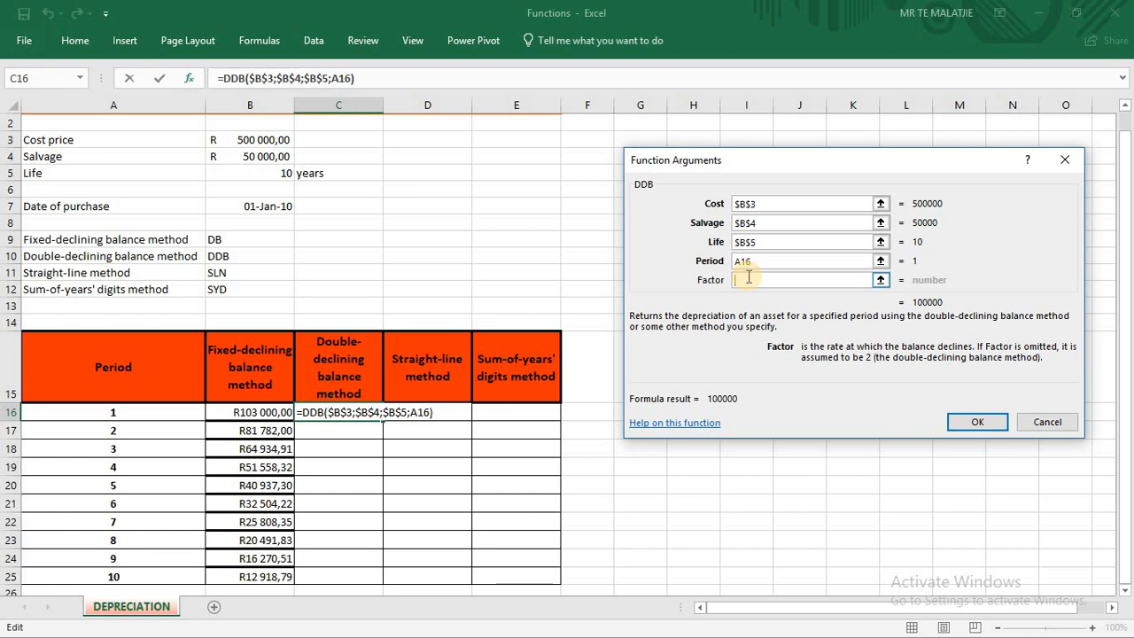
pyautogui.click(953, 424)
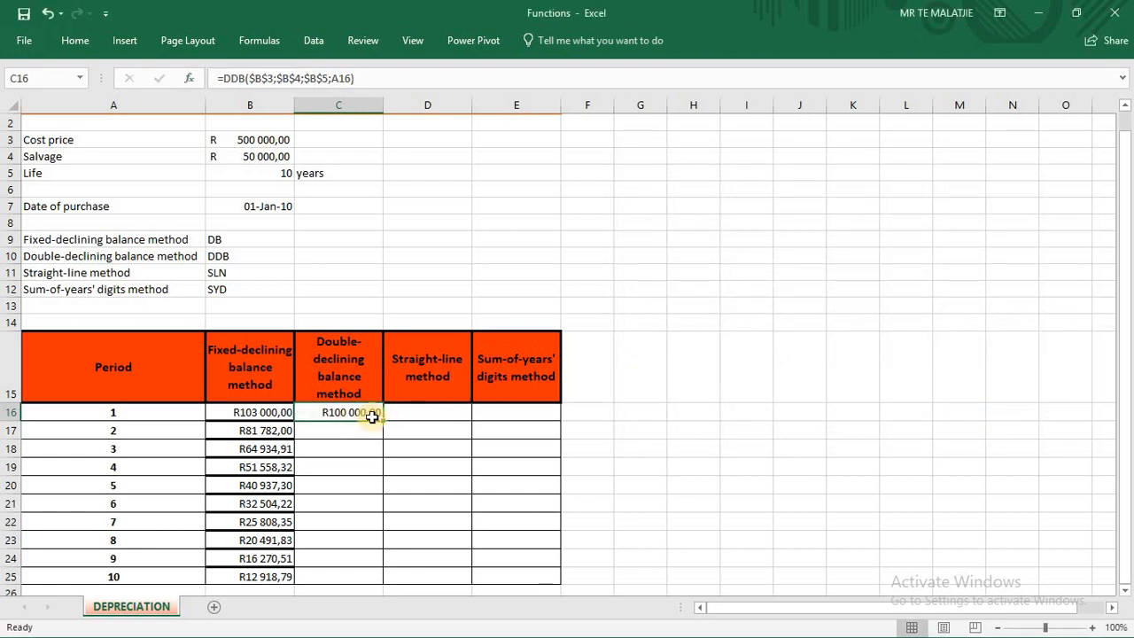
pyautogui.moveTo(381, 423); pyautogui.dragTo(322, 518)
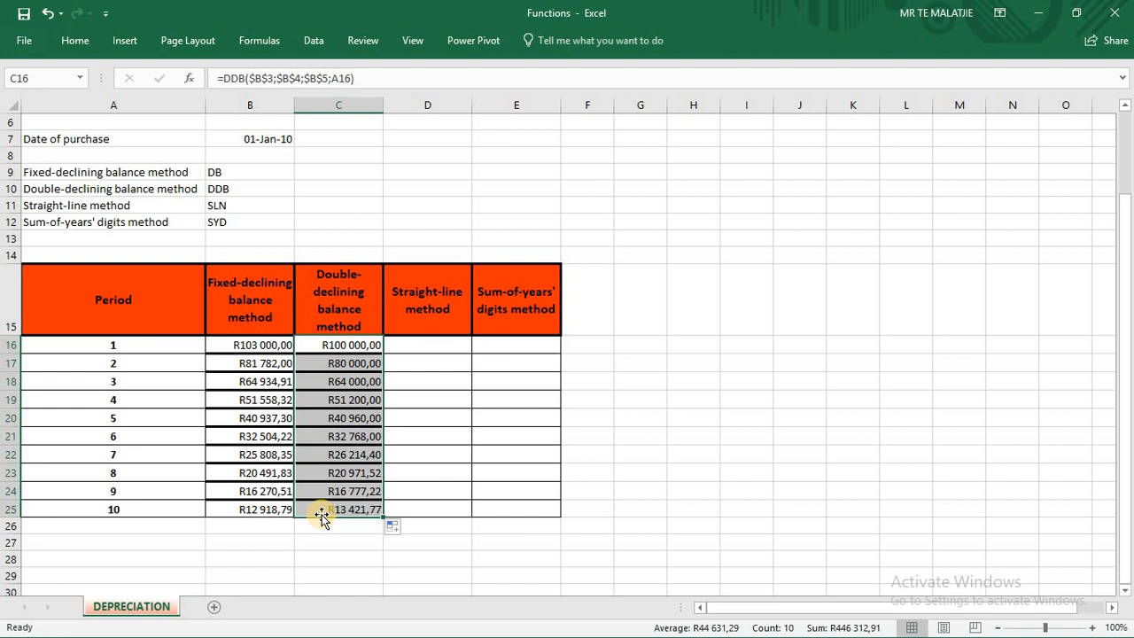
# Step: Insert the SLN function in D16, the period 1 cell of the straight-line method column
pyautogui.click(442, 354)
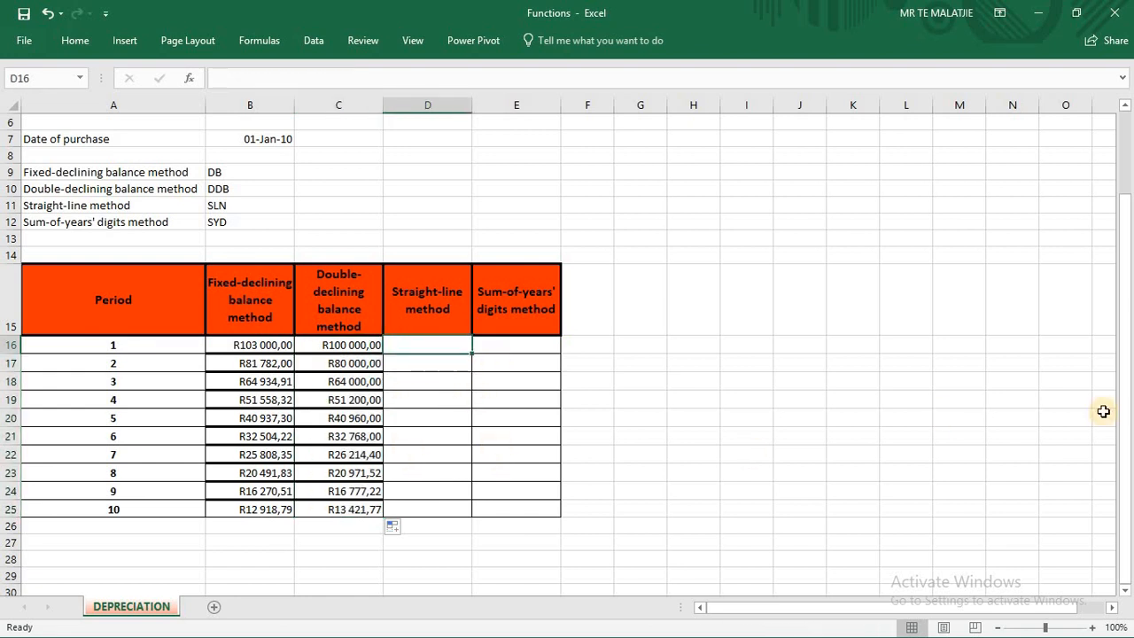
pyautogui.moveTo(1129, 320); pyautogui.dragTo(1129, 250)
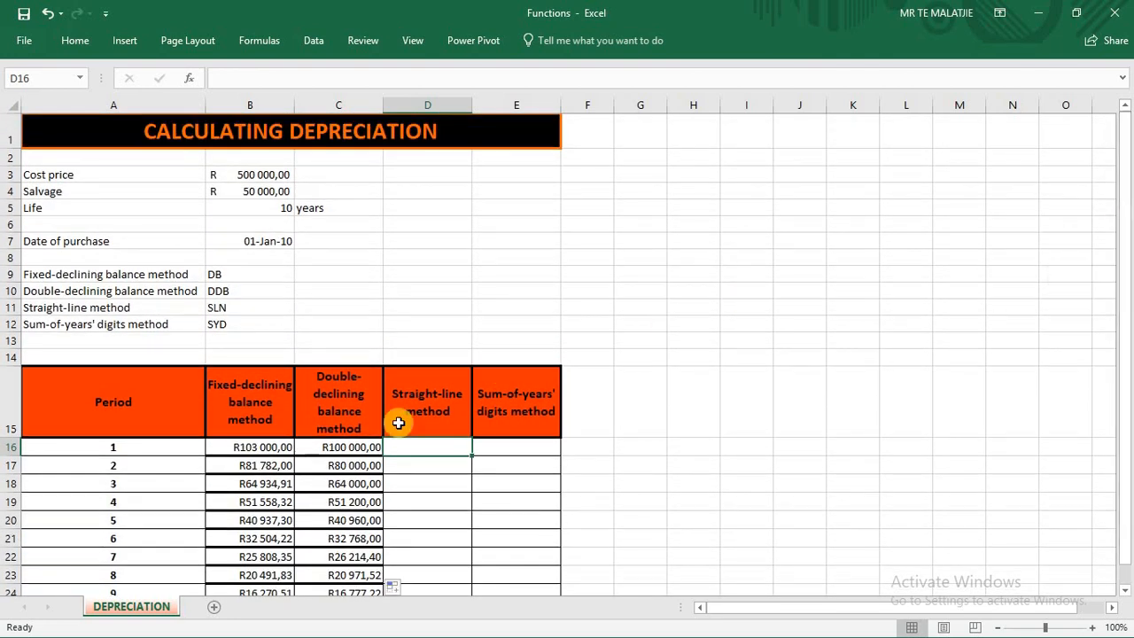
pyautogui.write('=')
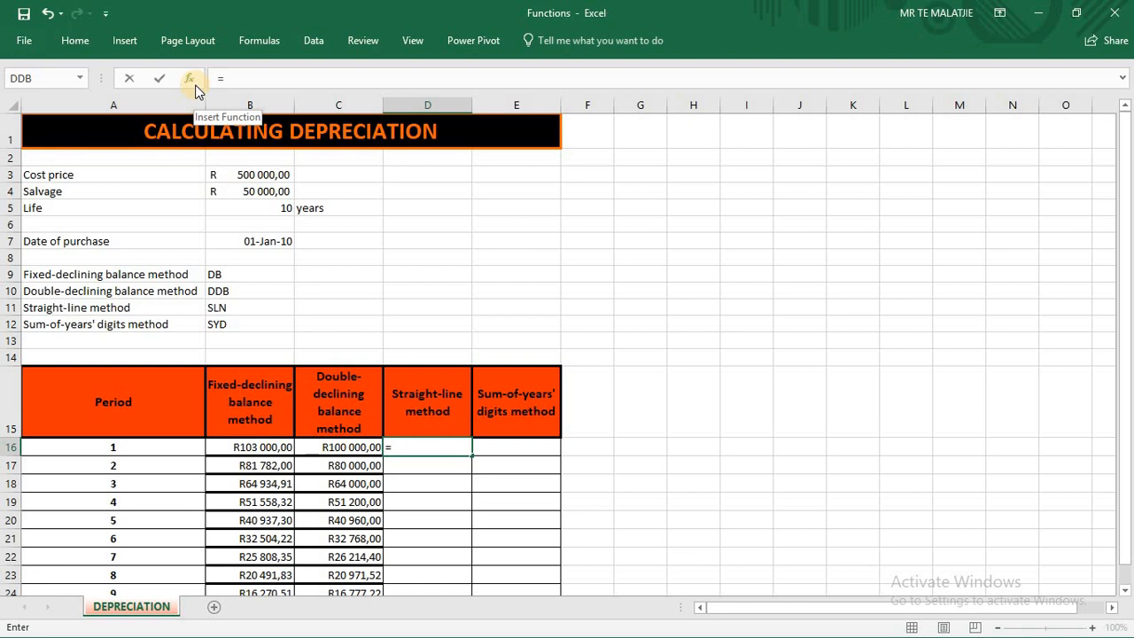
pyautogui.click(190, 81)
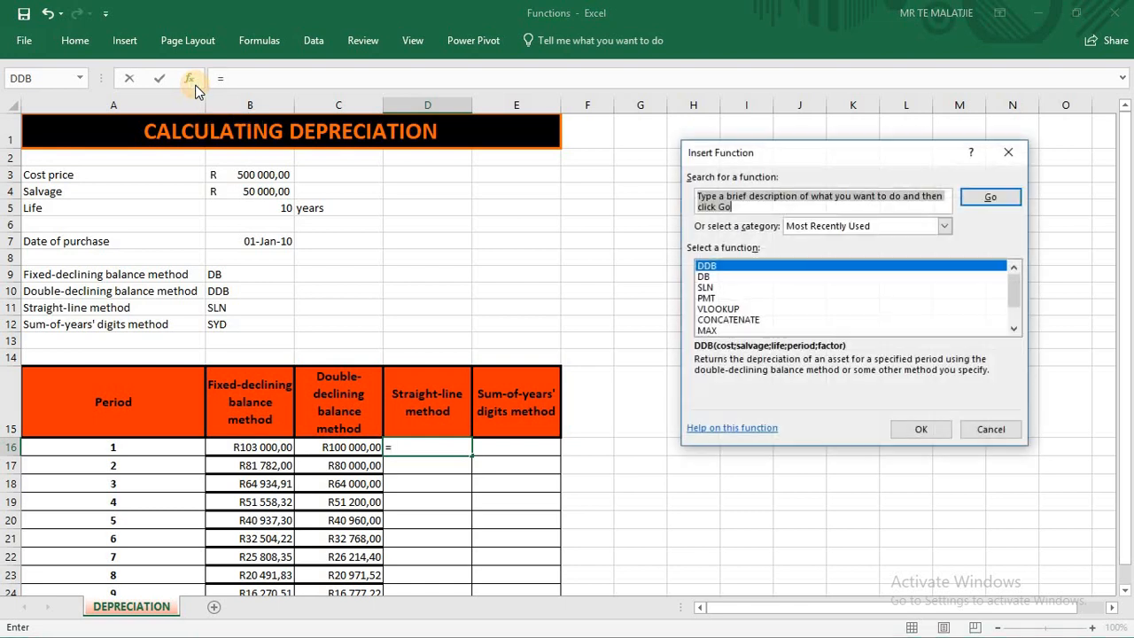
pyautogui.click(718, 288)
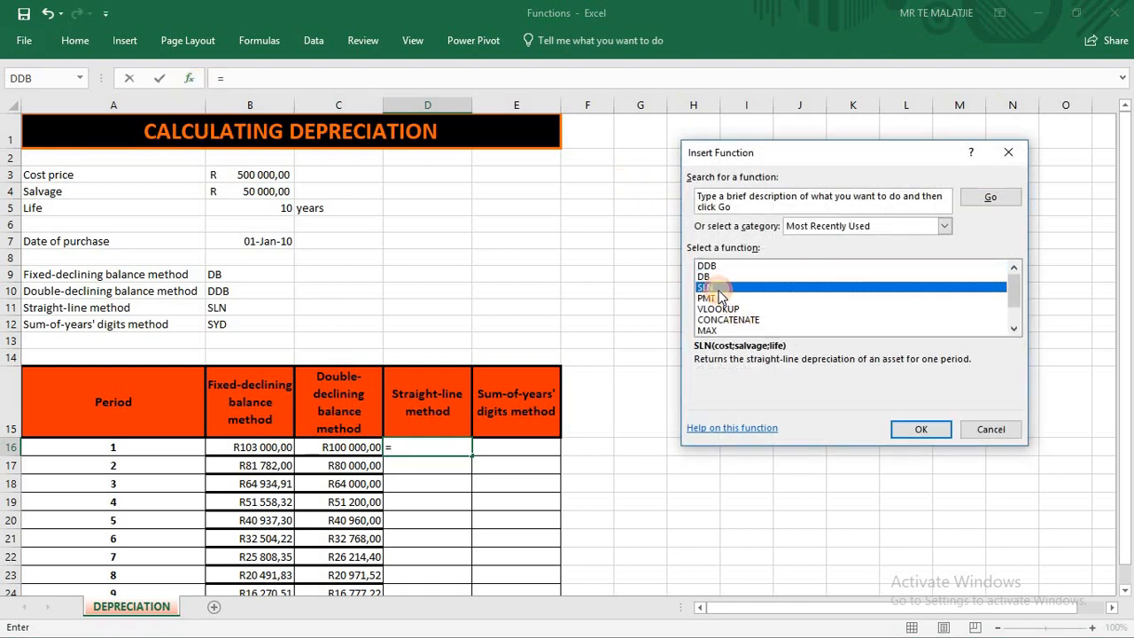
pyautogui.click(907, 440)
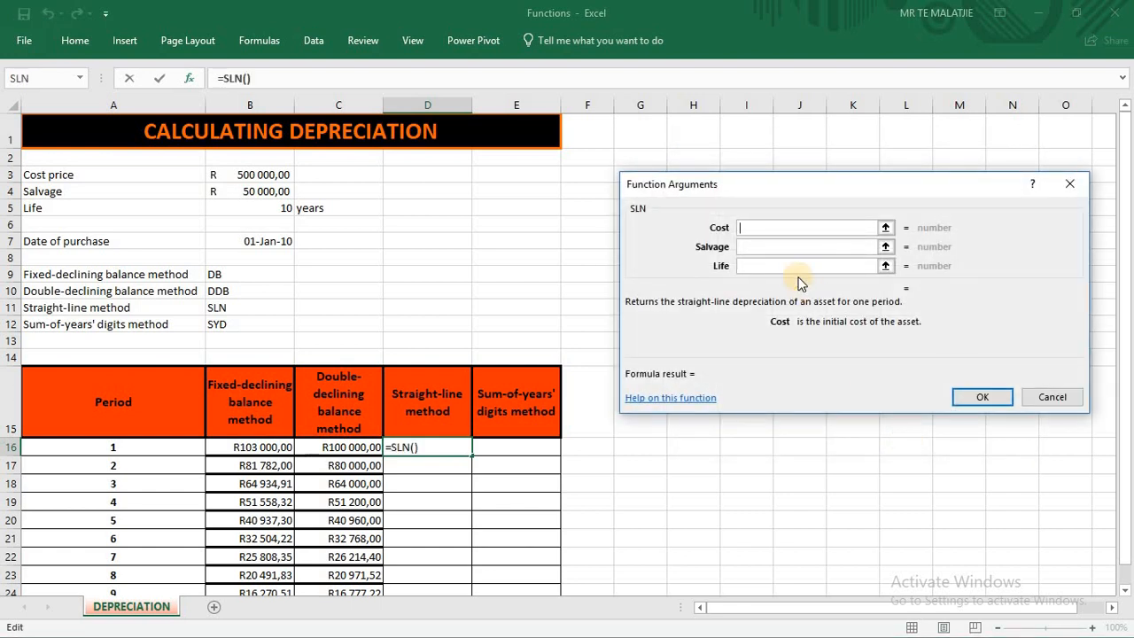
# Step: Set the SLN function's Cost argument to the cost price cell as the absolute reference $B$3
pyautogui.click(251, 174)
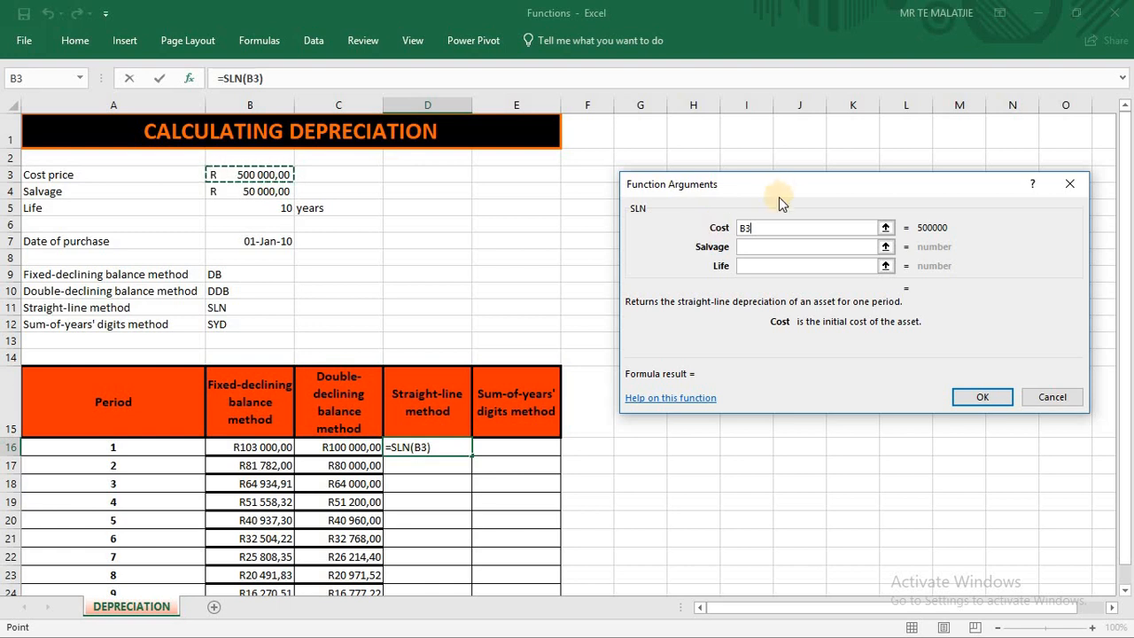
pyautogui.click(747, 228)
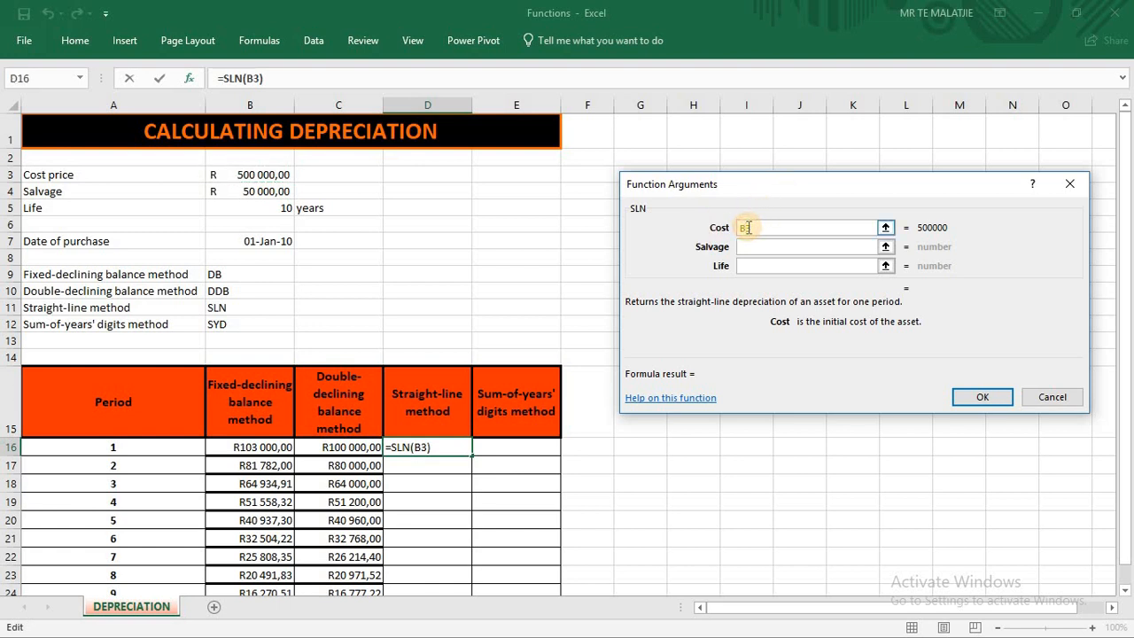
pyautogui.press('F4')
pyautogui.press('F4')
pyautogui.click(742, 228)
pyautogui.write('$')
# Step: Set the SLN function's Salvage argument to the salvage value cell as the absolute reference $B$4
pyautogui.click(747, 248)
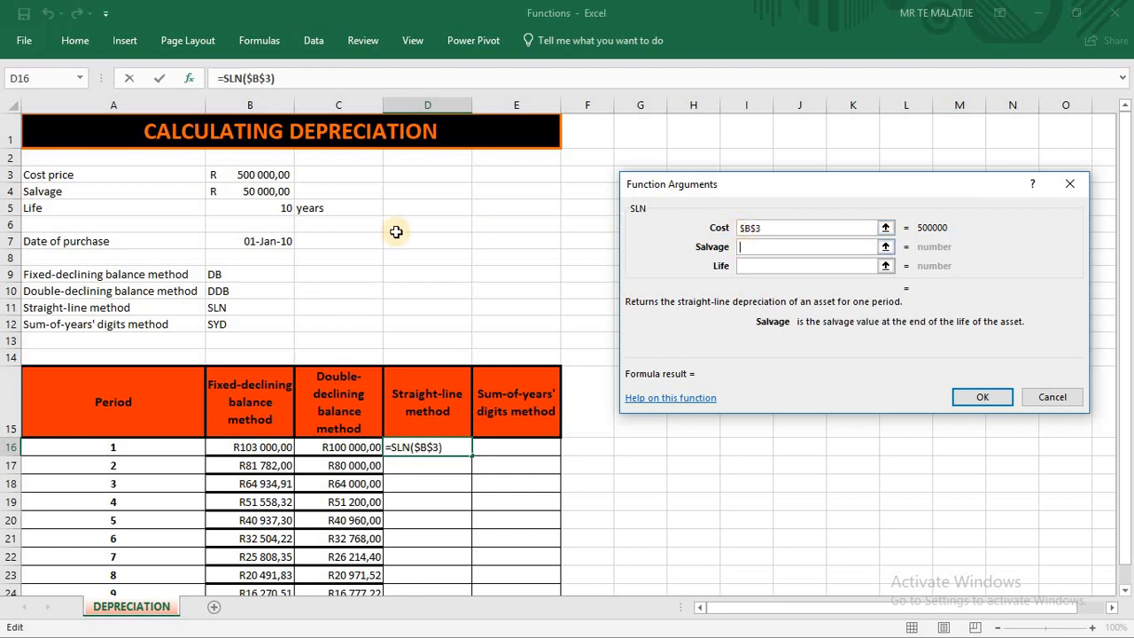
pyautogui.click(270, 192)
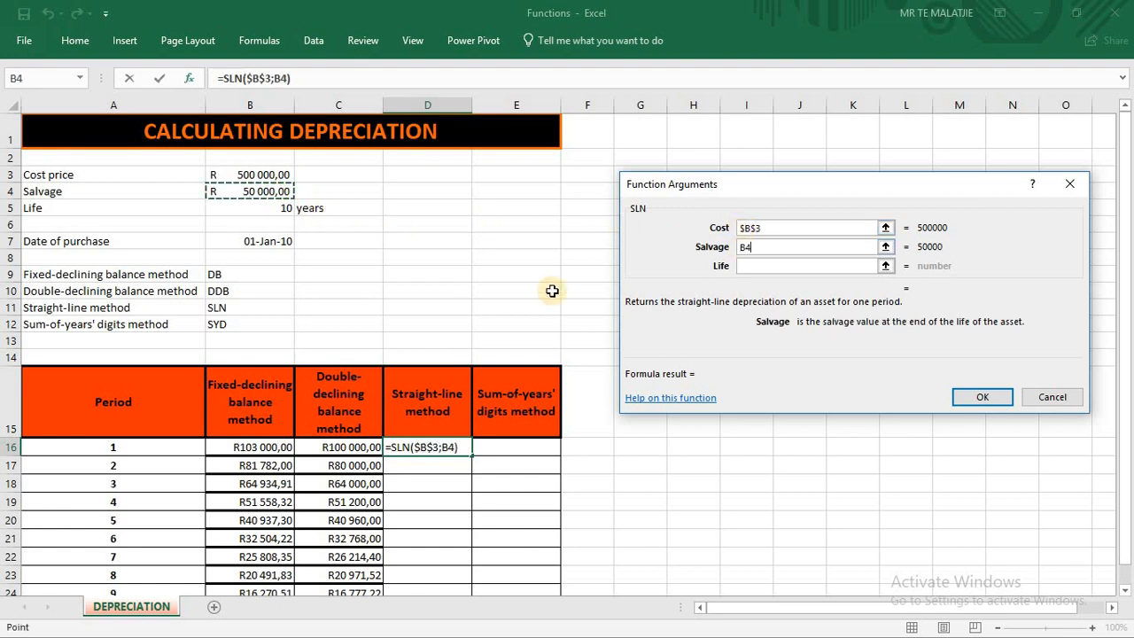
pyautogui.click(746, 247)
pyautogui.write('$')
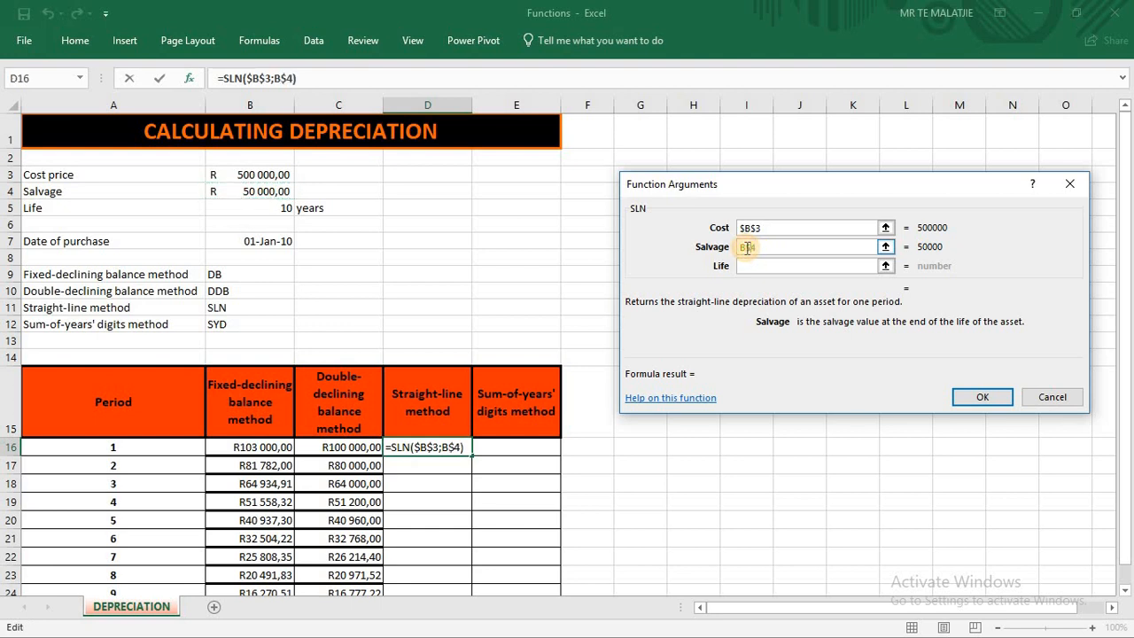
pyautogui.click(743, 246)
pyautogui.click(742, 246)
pyautogui.write('$')
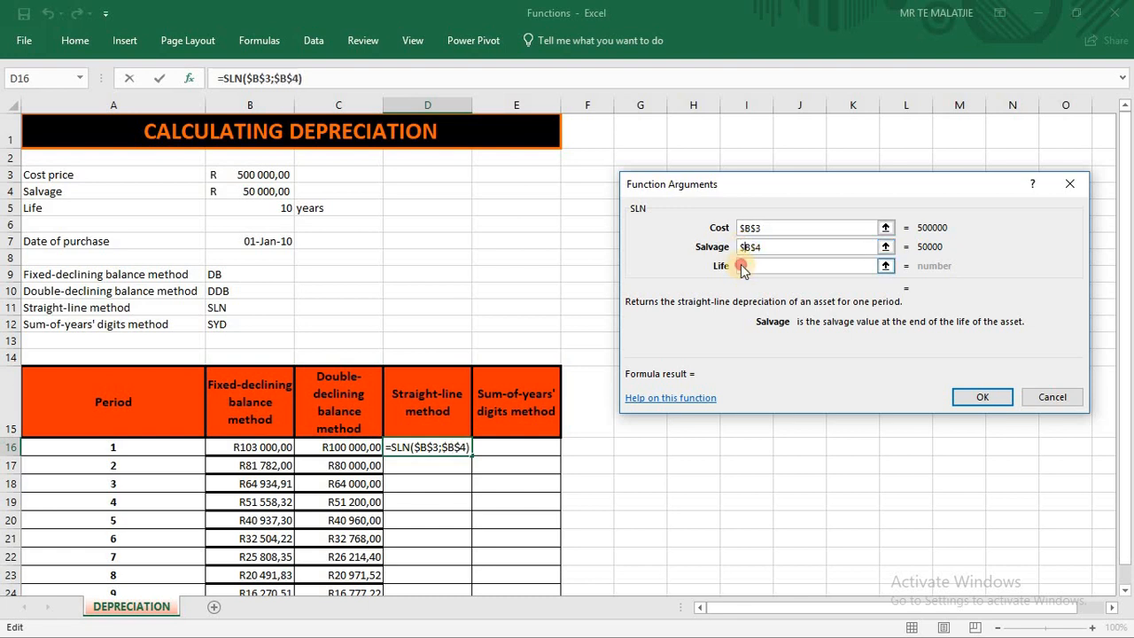
# Step: Set the SLN function's Life argument to the absolute reference $B$5 and fill the finished formula from D16 down to D25
pyautogui.click(740, 265)
pyautogui.click(279, 208)
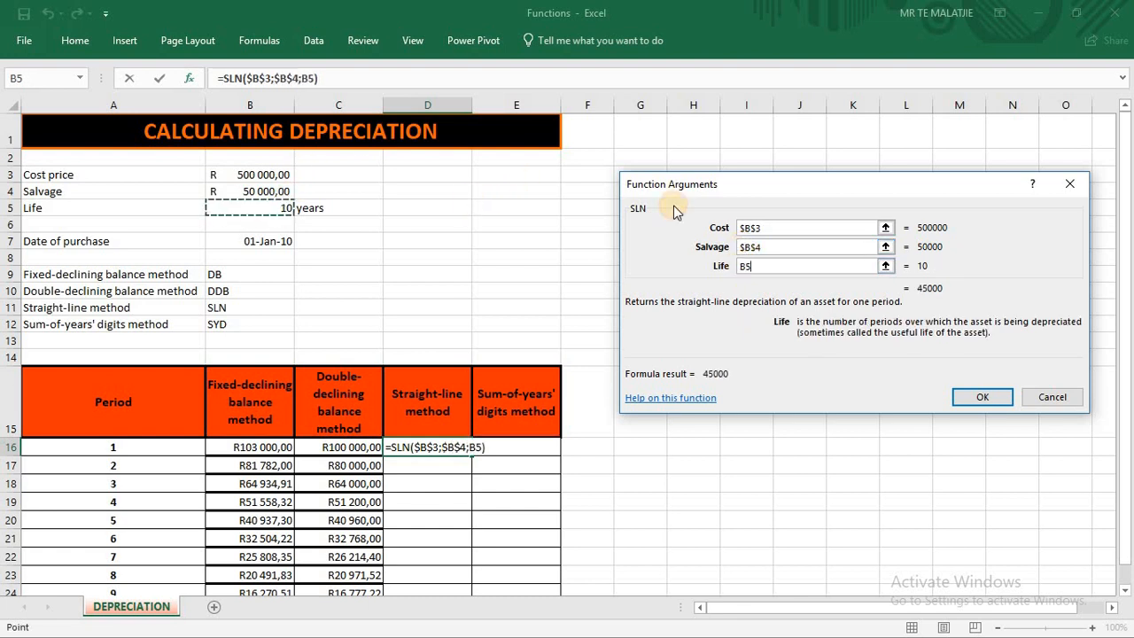
pyautogui.click(746, 267)
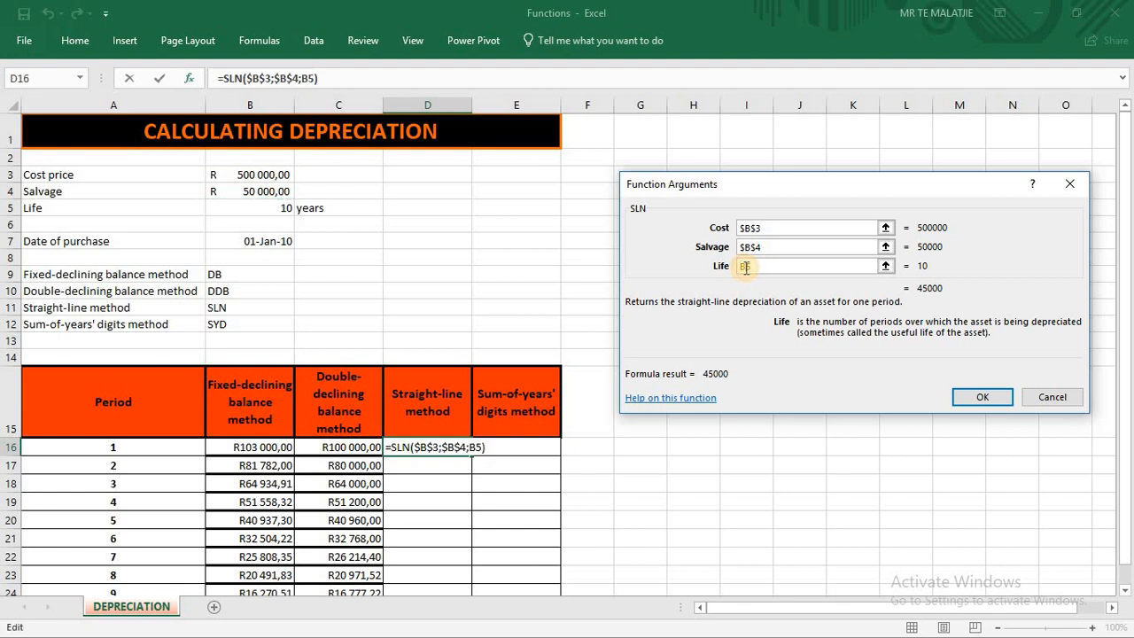
pyautogui.write('$B$')
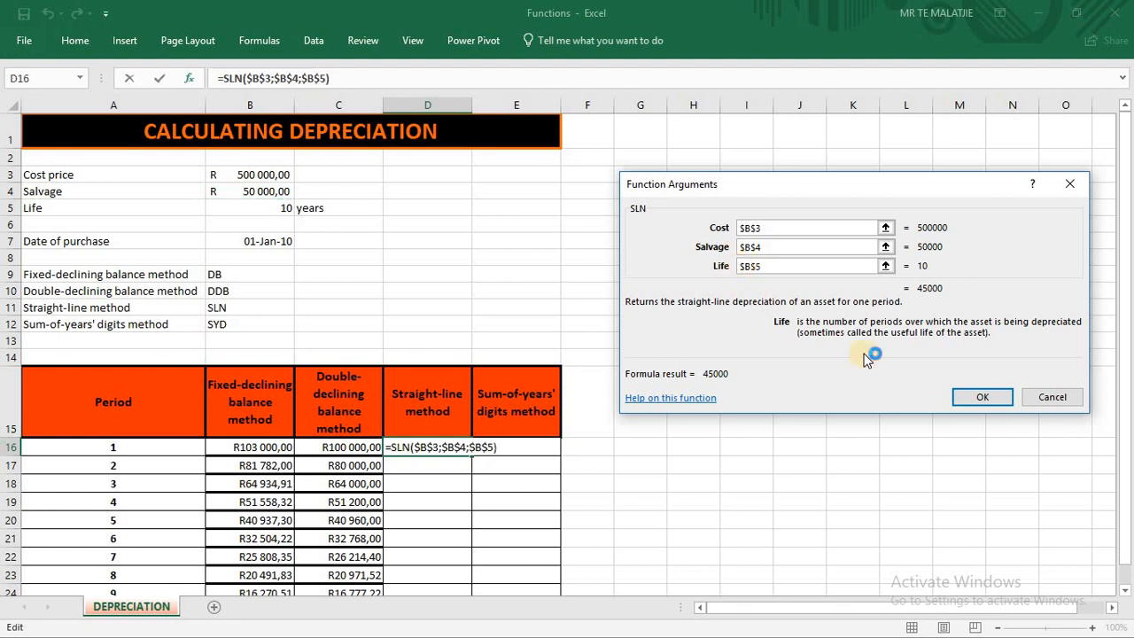
pyautogui.click(972, 397)
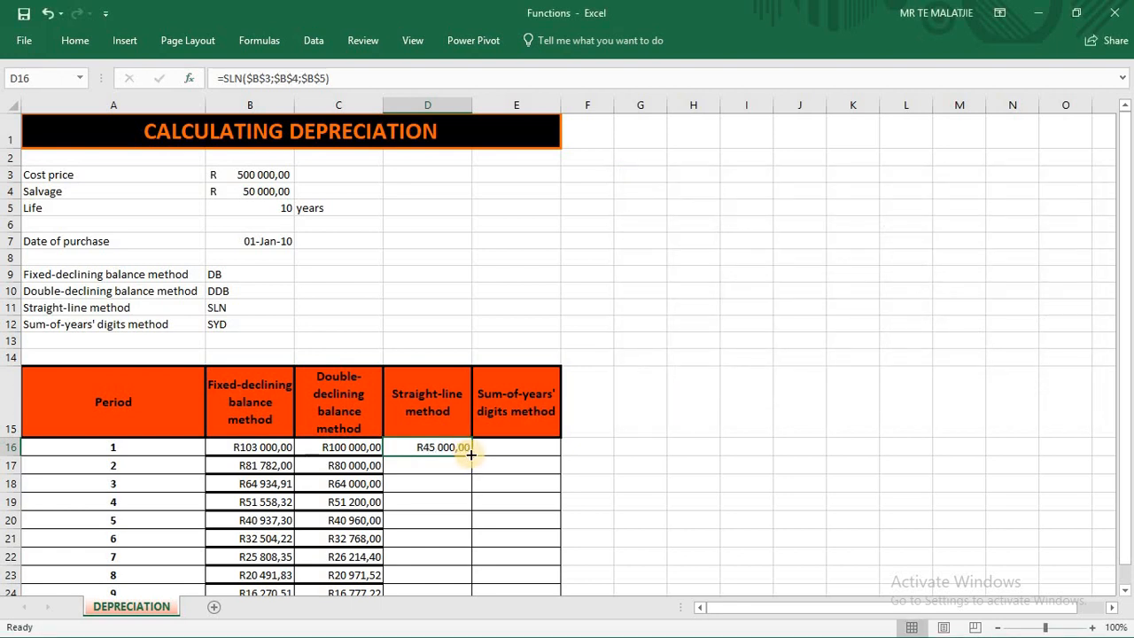
pyautogui.moveTo(470, 454); pyautogui.dragTo(446, 548)
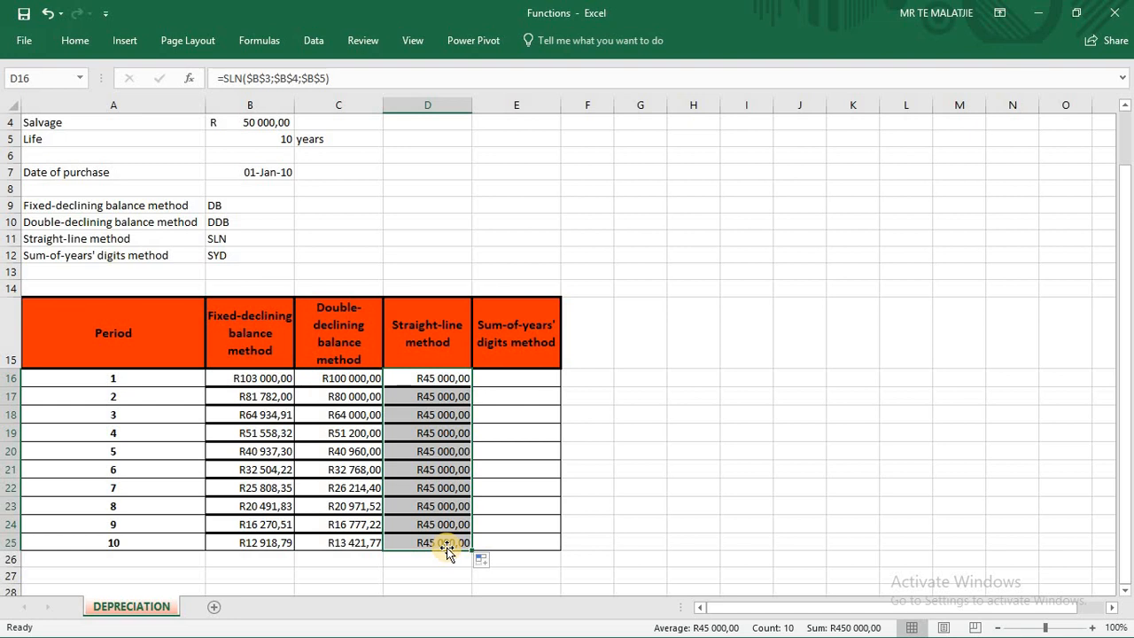
pyautogui.click(527, 377)
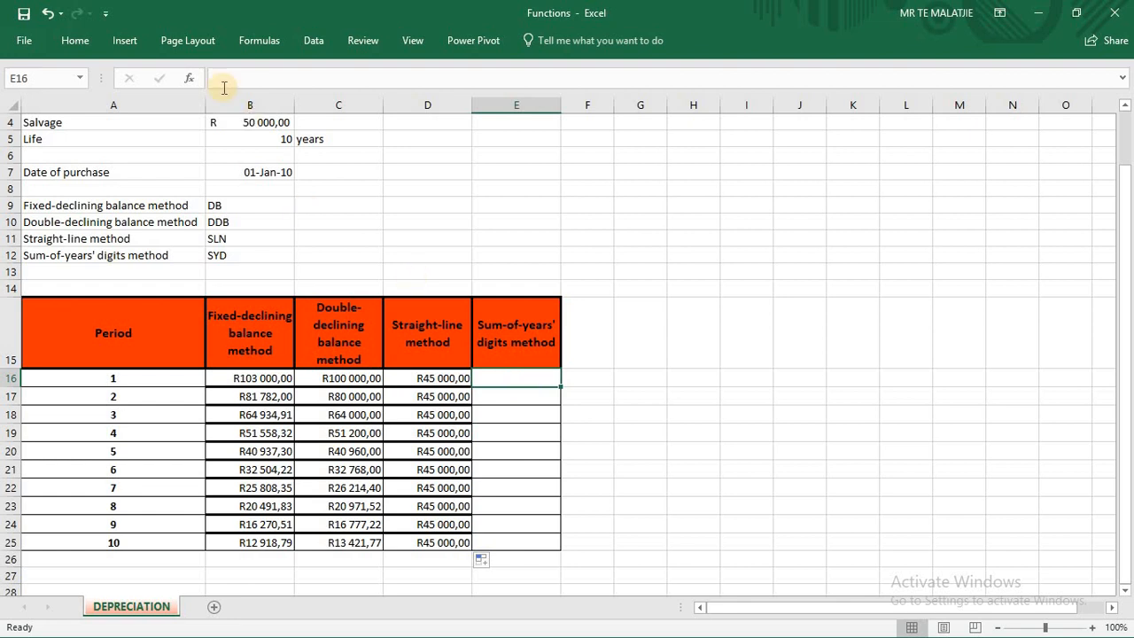
pyautogui.click(189, 79)
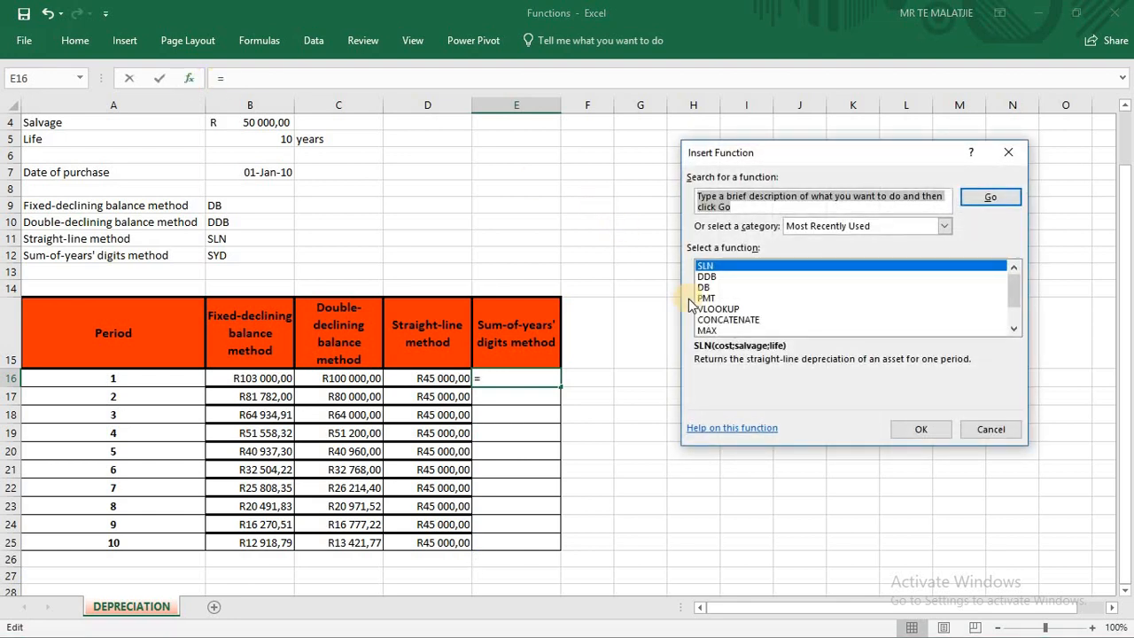
pyautogui.write('SYD')
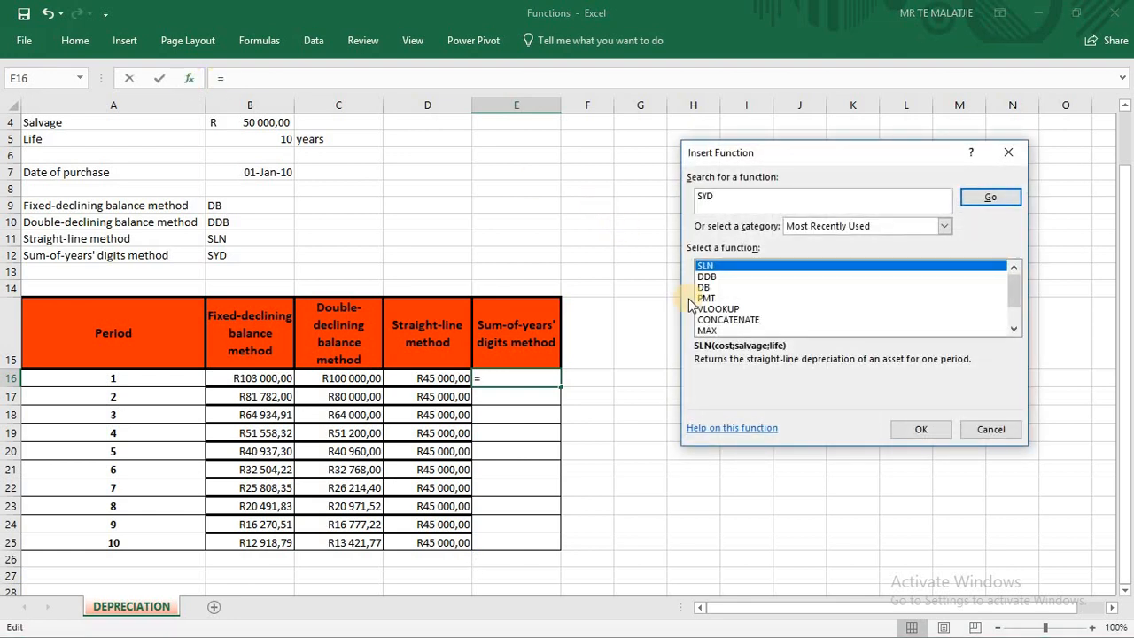
pyautogui.press('Return')
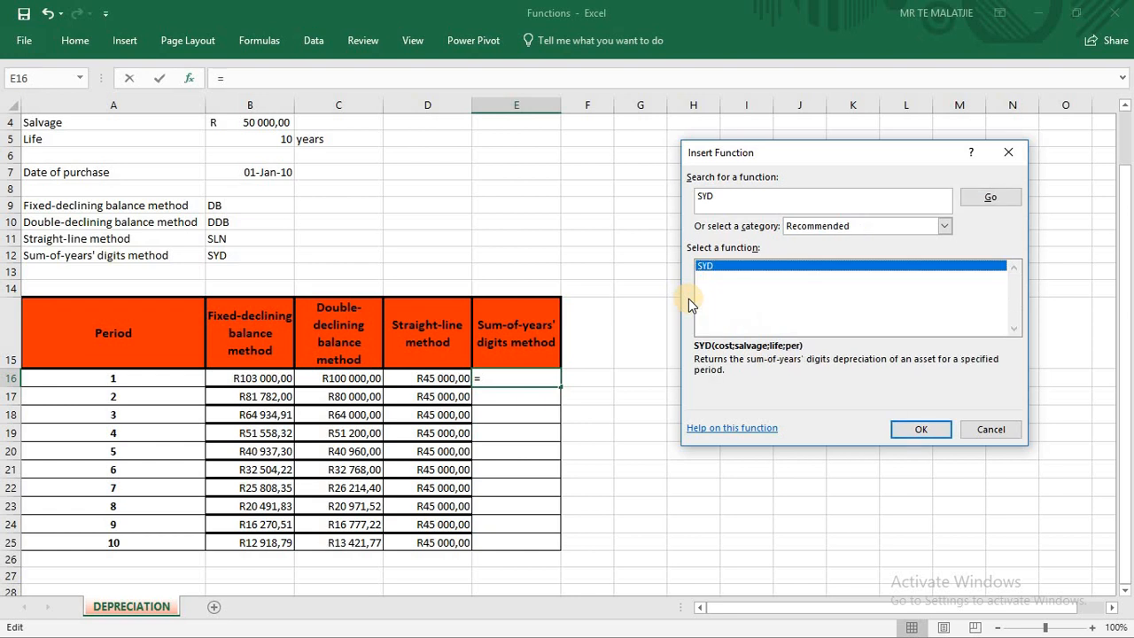
pyautogui.click(930, 432)
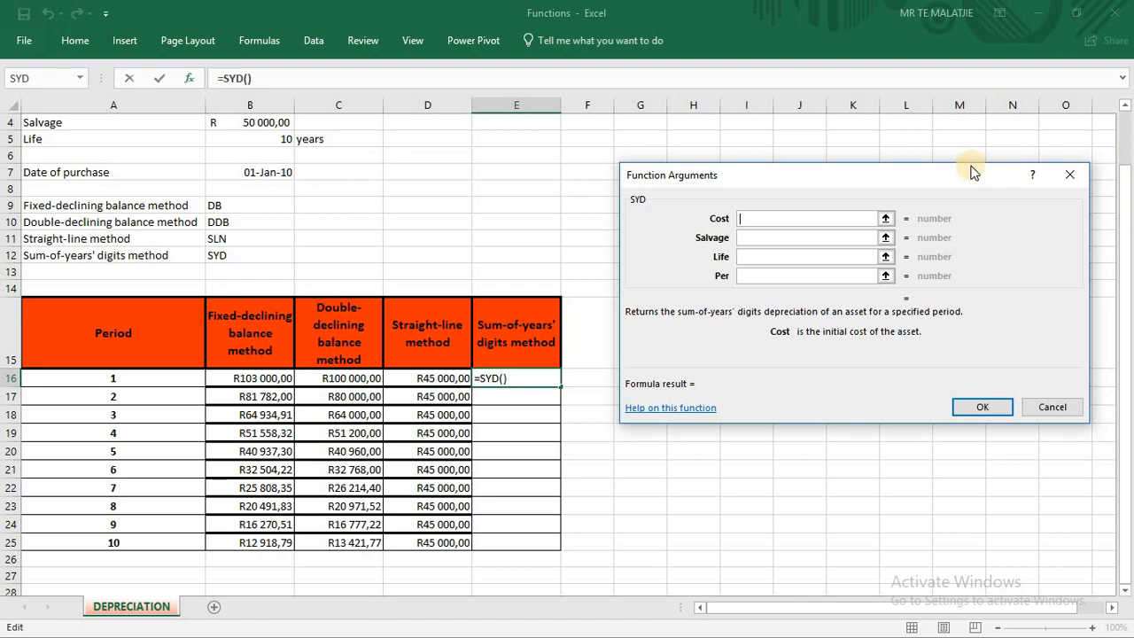
pyautogui.moveTo(965, 168); pyautogui.dragTo(1002, 68)
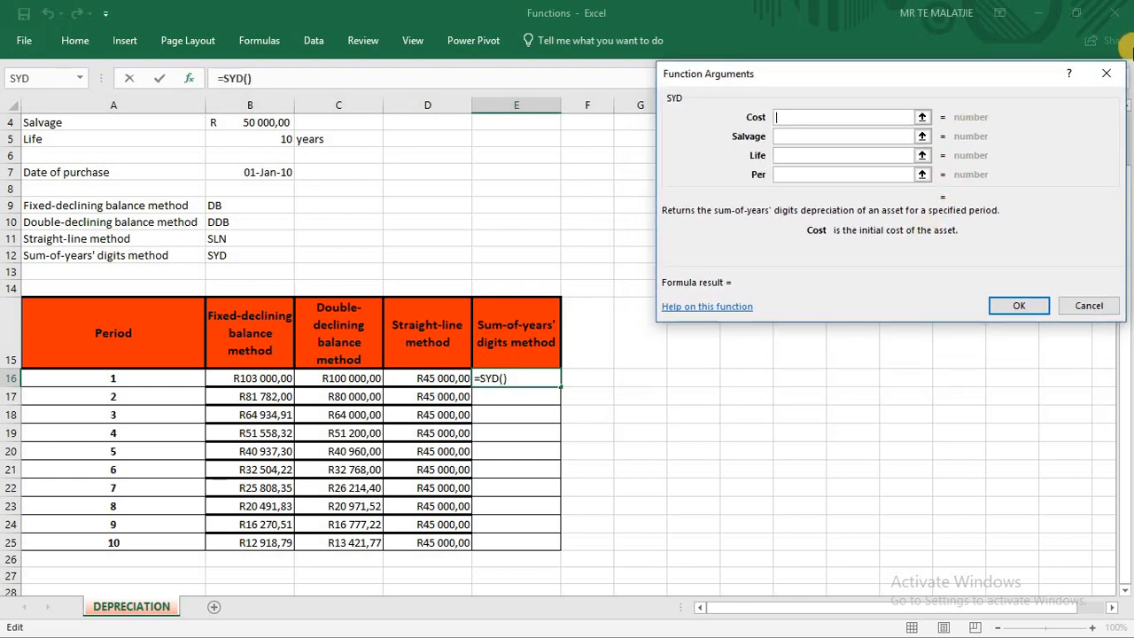
pyautogui.press('Escape')
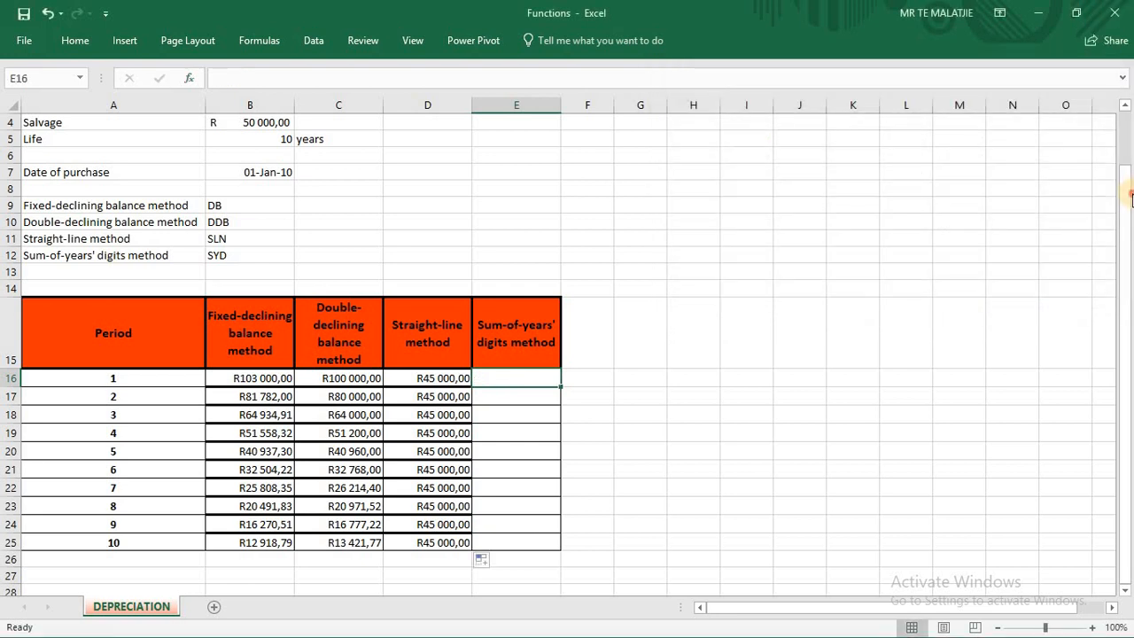
# Step: Insert the SYD function in E16, the period 1 cell of the sum-of-years' digits column
pyautogui.moveTo(1126, 182); pyautogui.dragTo(1126, 133)
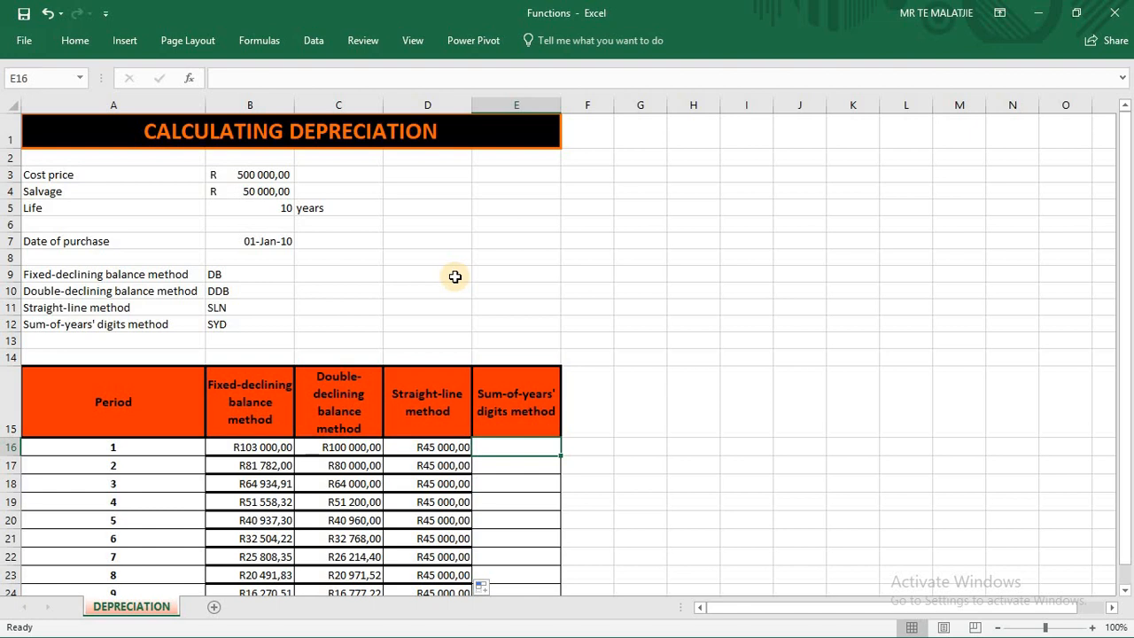
pyautogui.write('=')
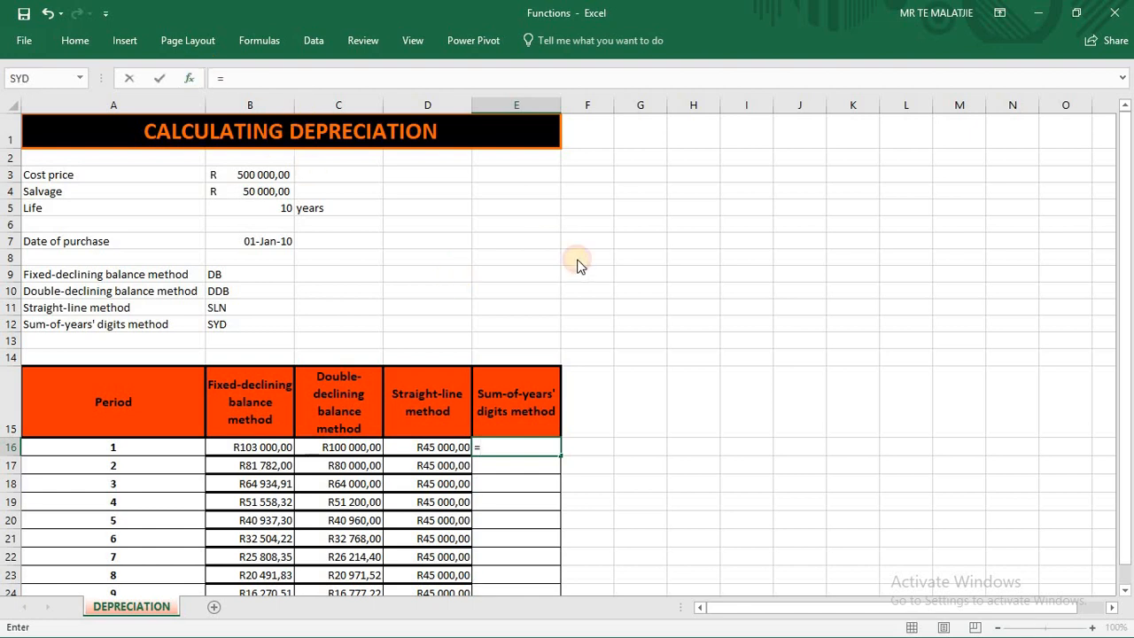
pyautogui.hotkey('shift', 'F3')
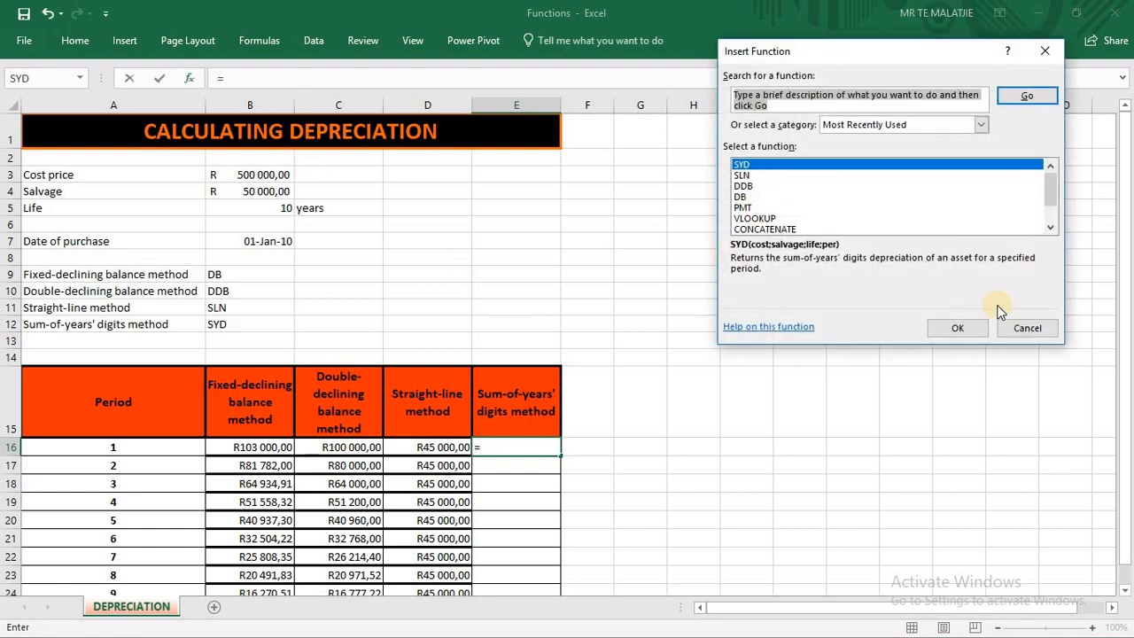
pyautogui.click(957, 329)
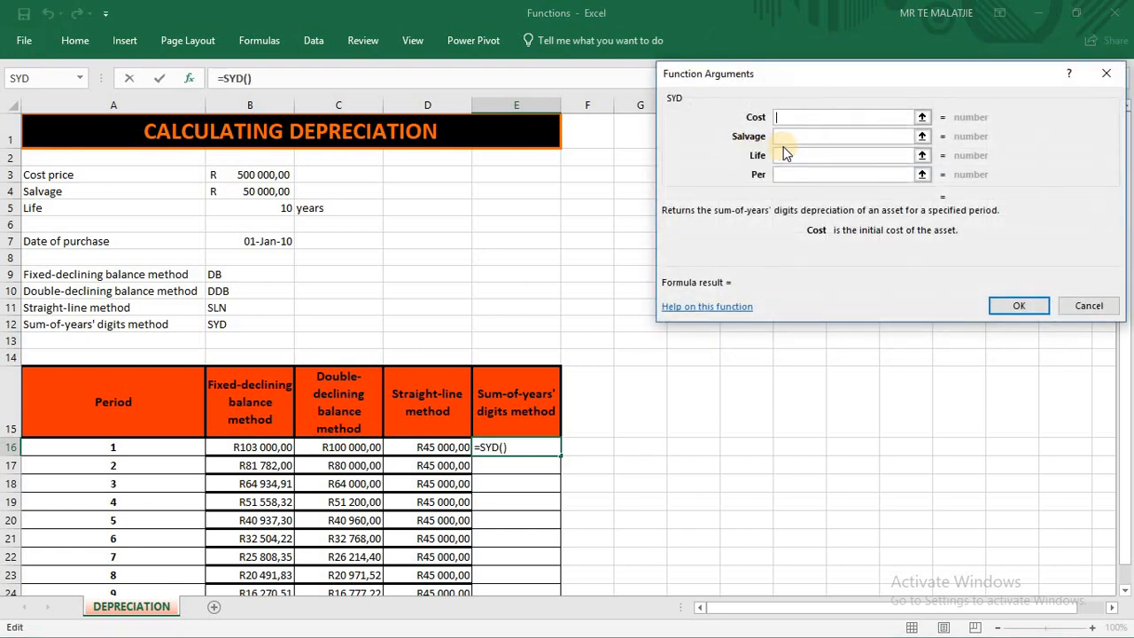
# Step: Set the SYD function's Cost argument to the cost price cell as the absolute reference $B$3
pyautogui.click(237, 174)
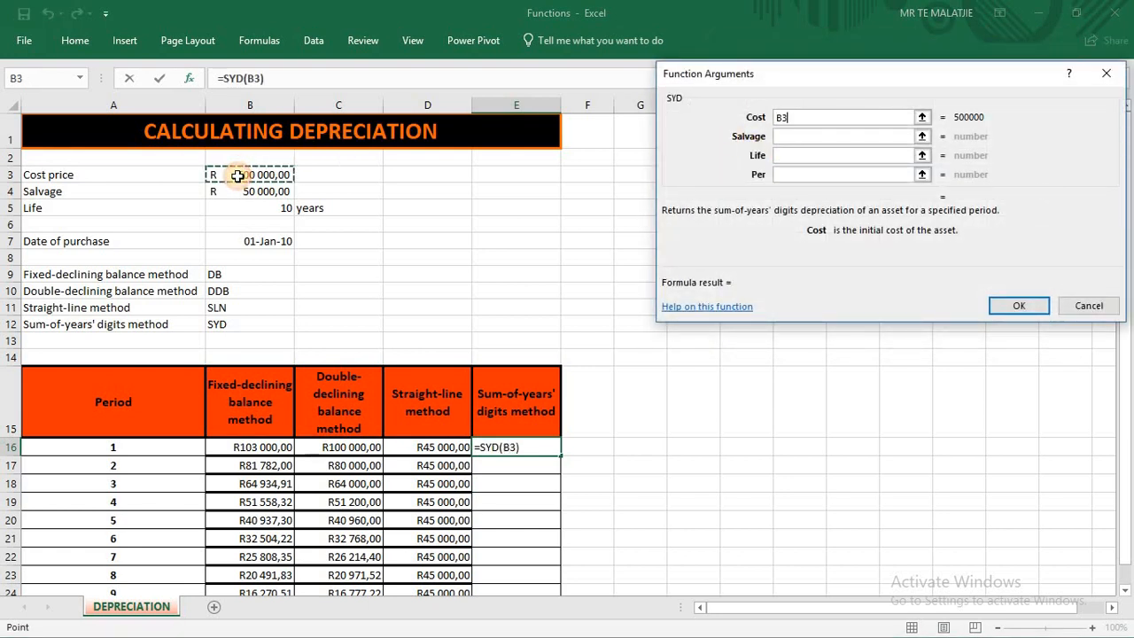
pyautogui.click(781, 118)
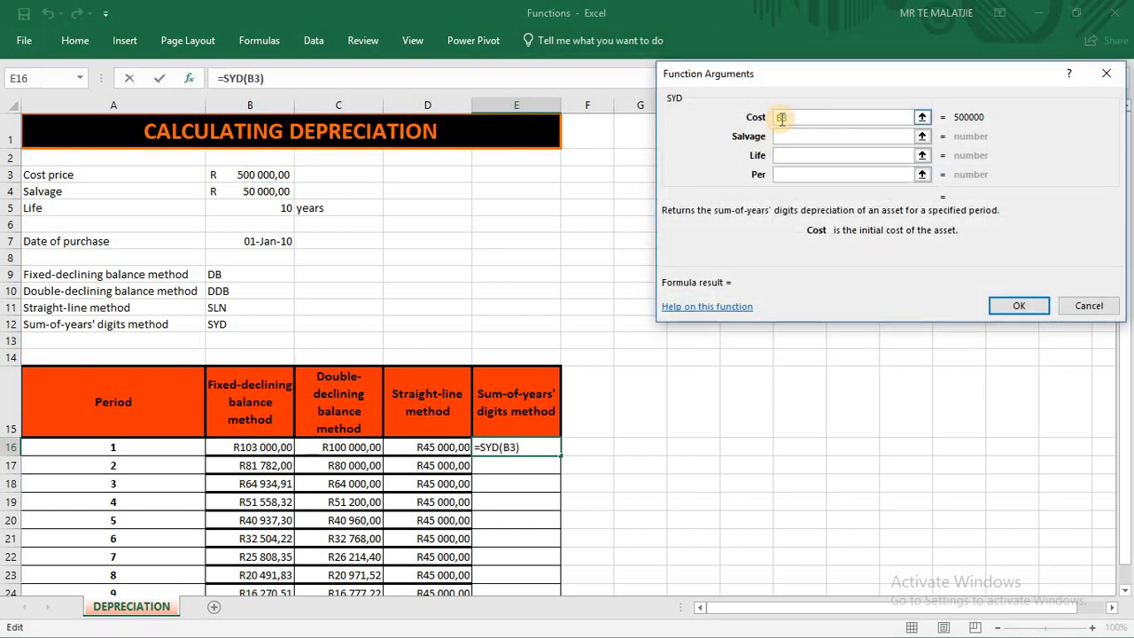
pyautogui.write('$B$')
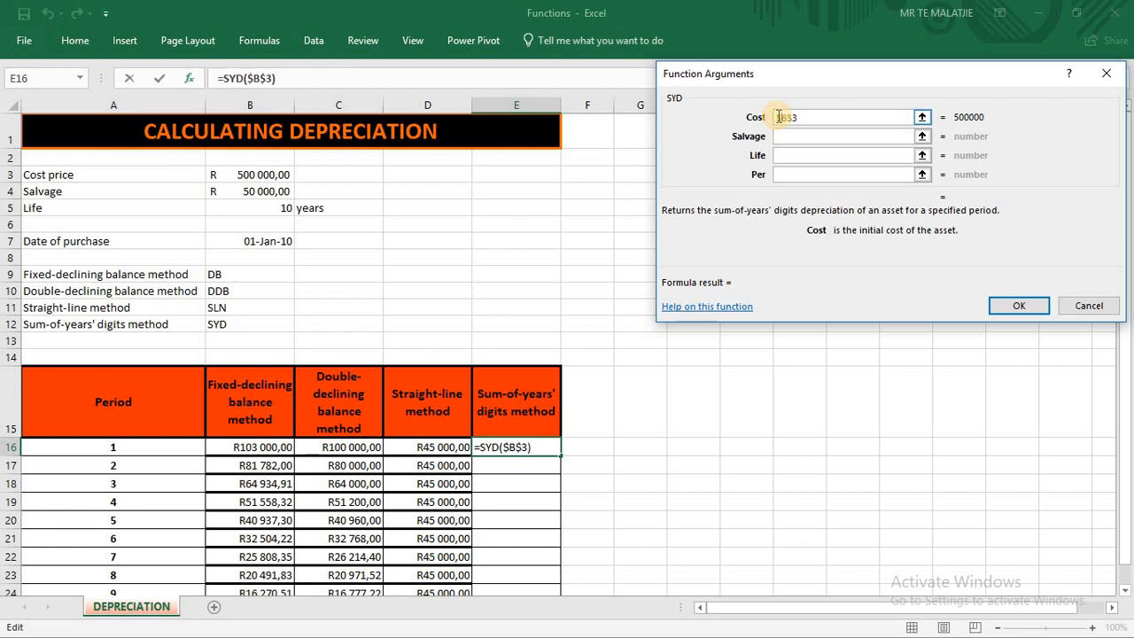
# Step: Set the SYD function's Salvage argument to the salvage value cell as the absolute reference $B$4
pyautogui.click(782, 135)
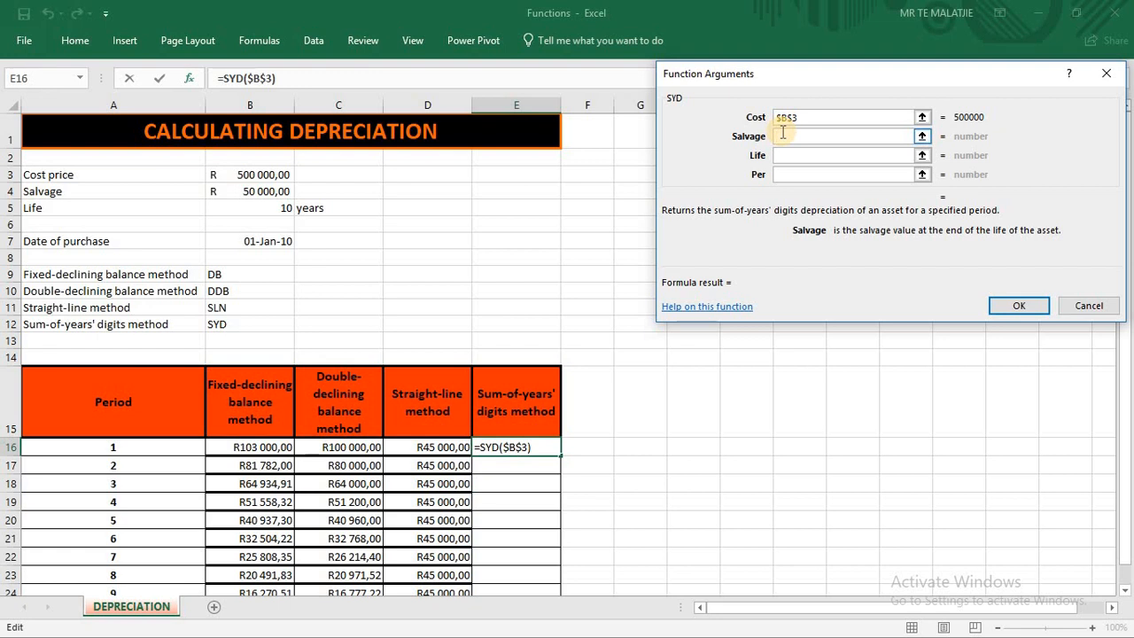
pyautogui.click(234, 194)
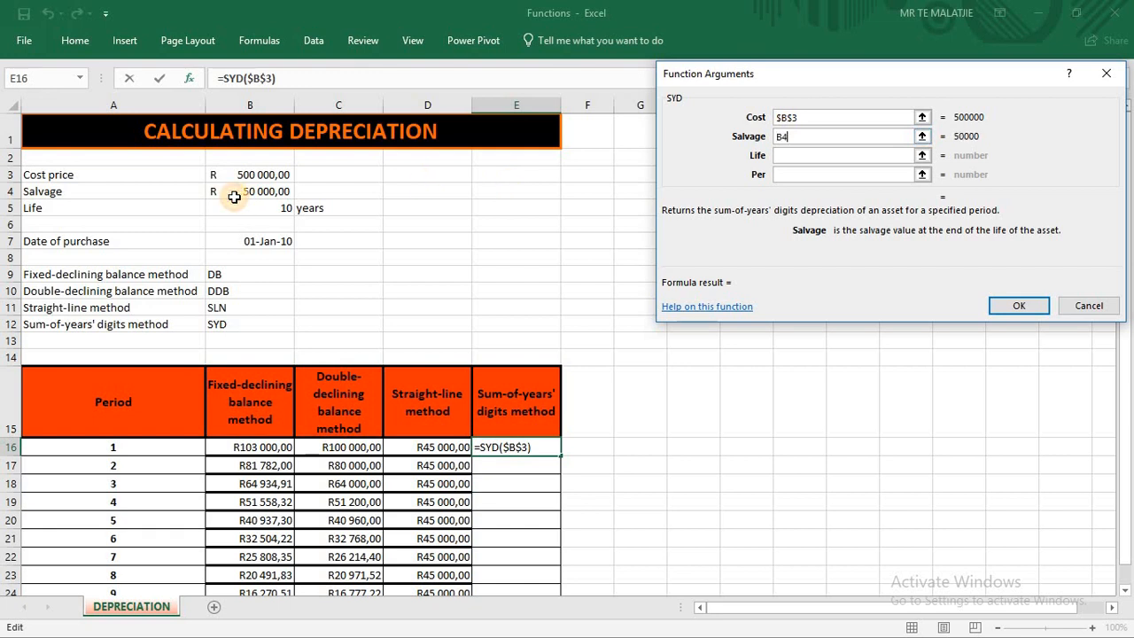
pyautogui.click(784, 136)
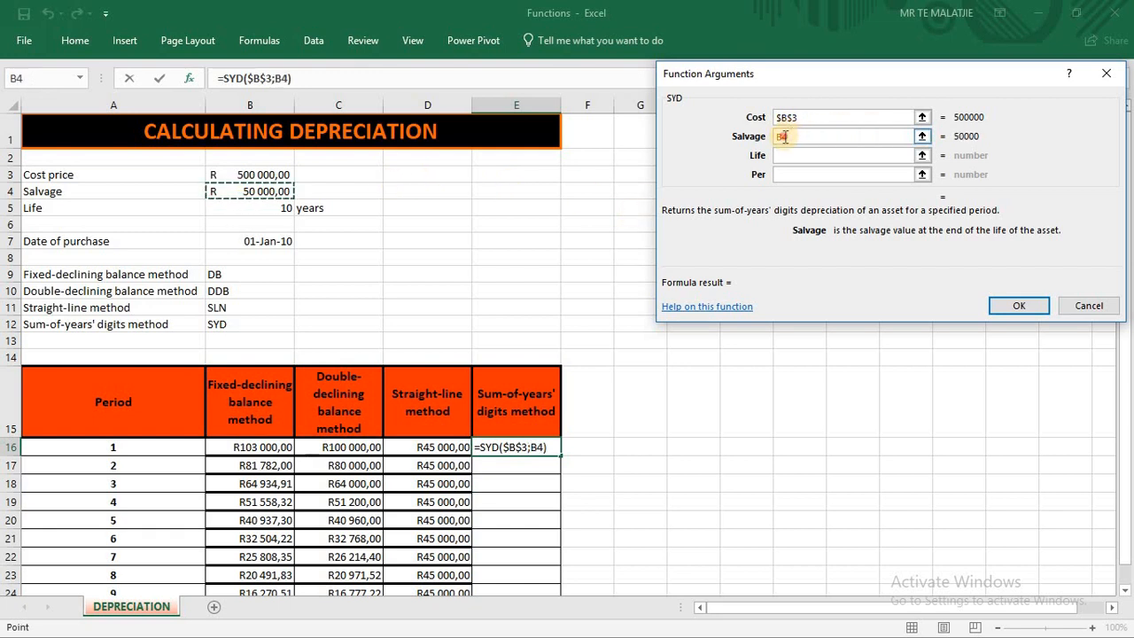
pyautogui.press('F4')
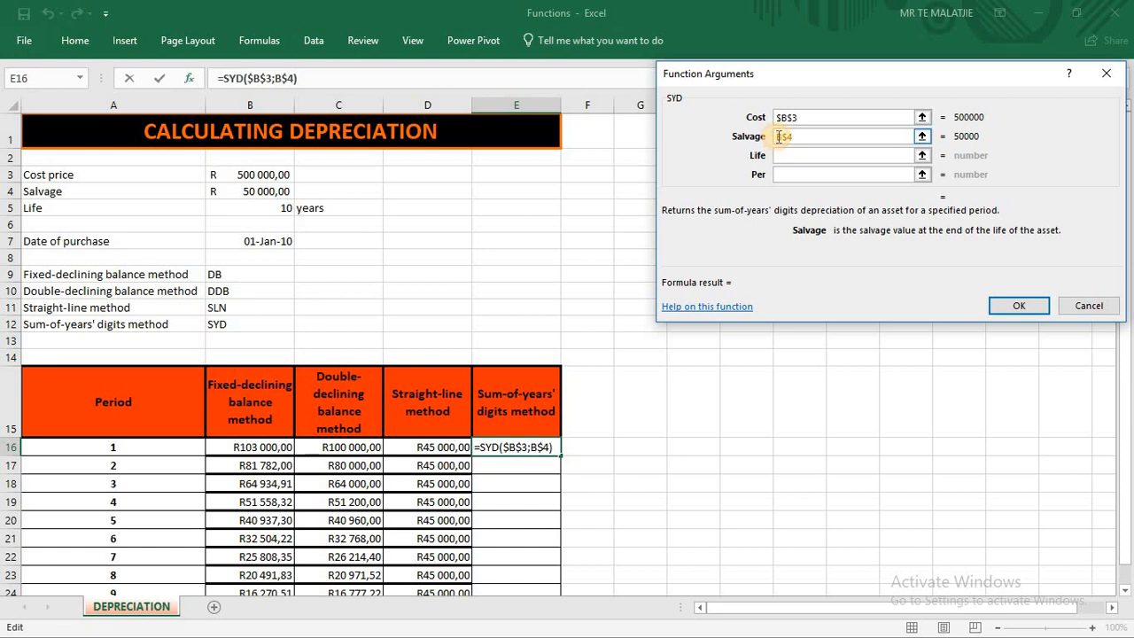
# Step: Set the SYD function's Life argument to the asset life cell as the absolute reference $B$5
pyautogui.click(780, 155)
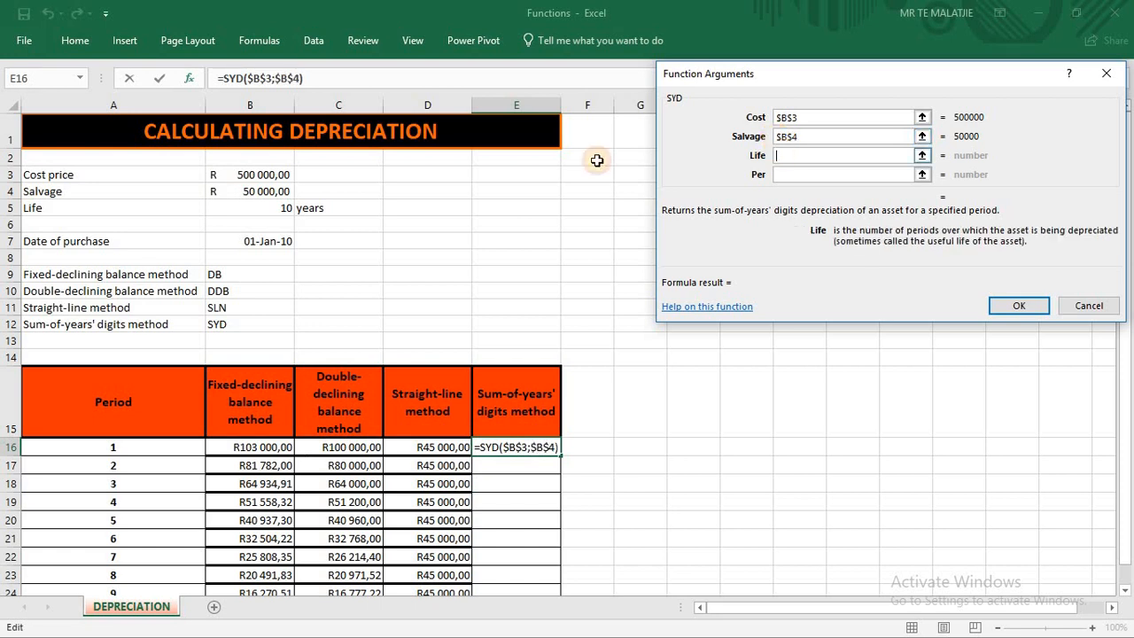
pyautogui.click(237, 208)
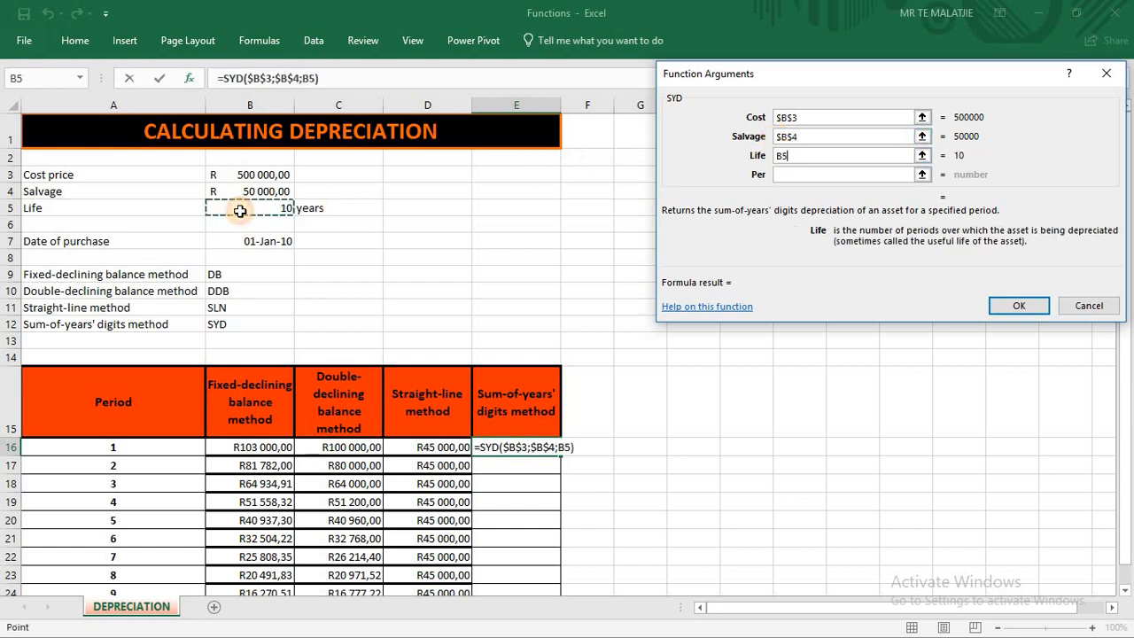
pyautogui.click(784, 155)
pyautogui.write('$')
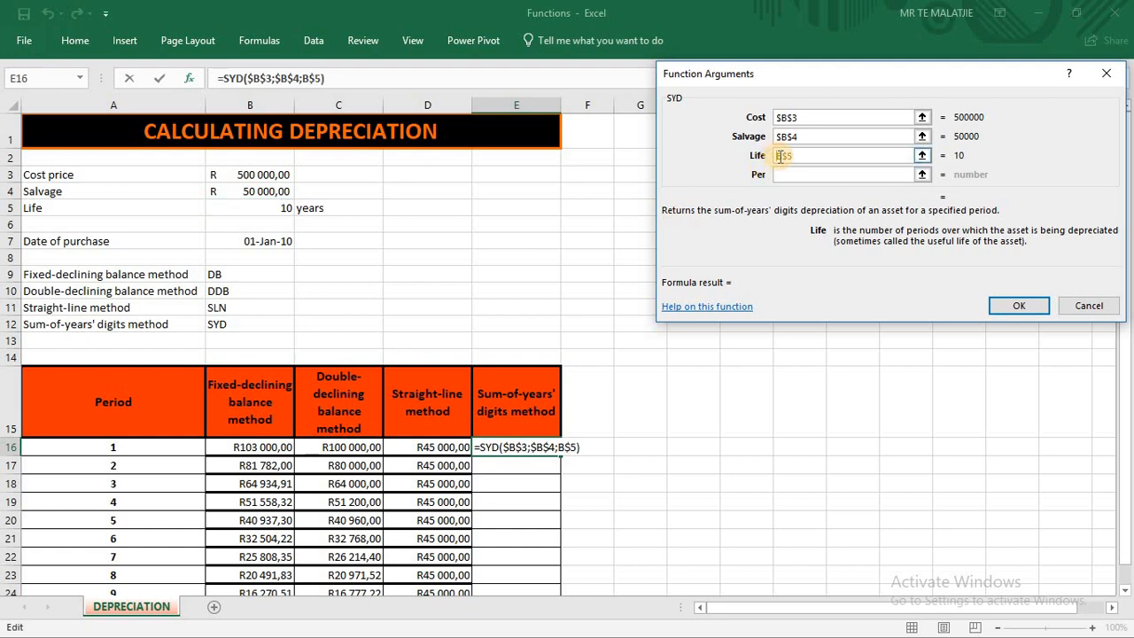
pyautogui.click(780, 156)
pyautogui.write('$')
# Step: Set the SYD function's Per argument to the relative reference A16 and fill the finished formula from E16 down to E25
pyautogui.click(783, 174)
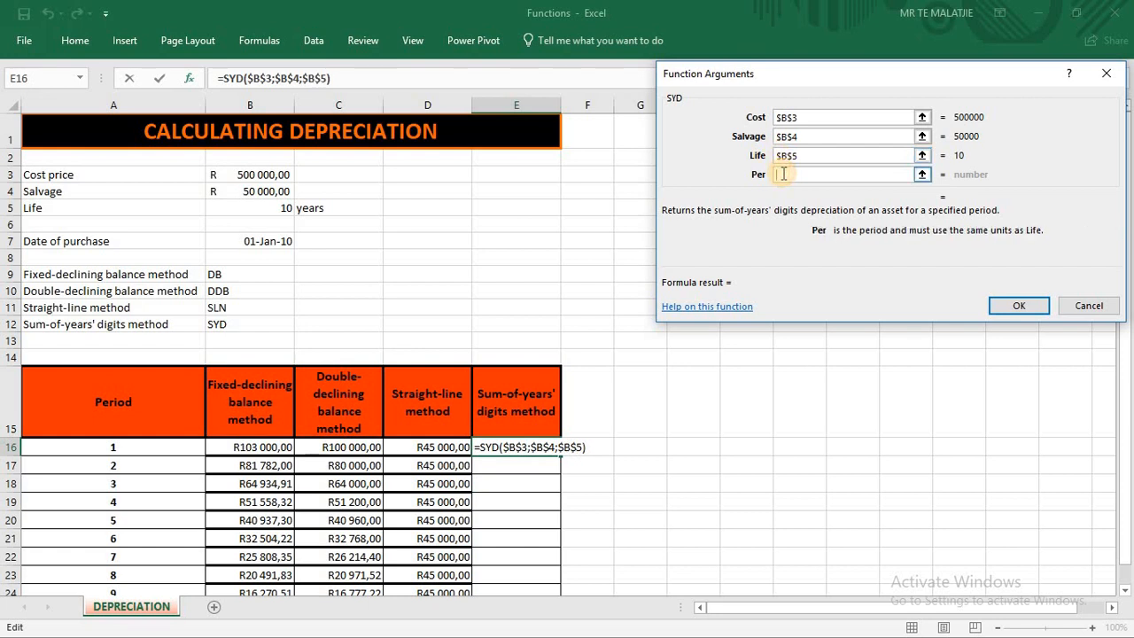
pyautogui.click(115, 447)
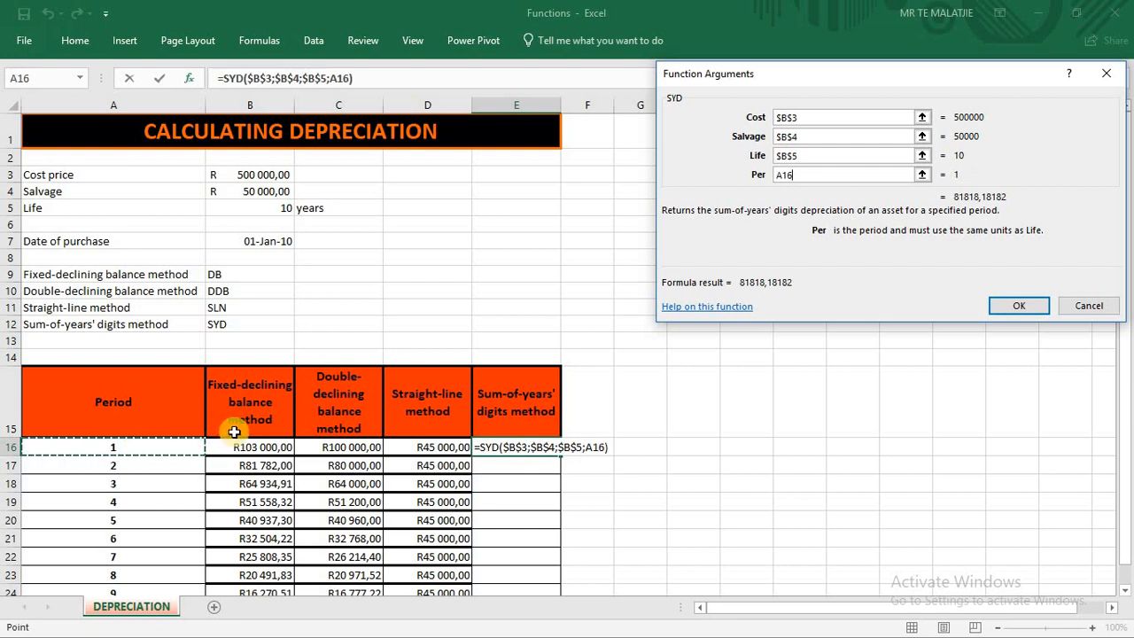
pyautogui.click(997, 307)
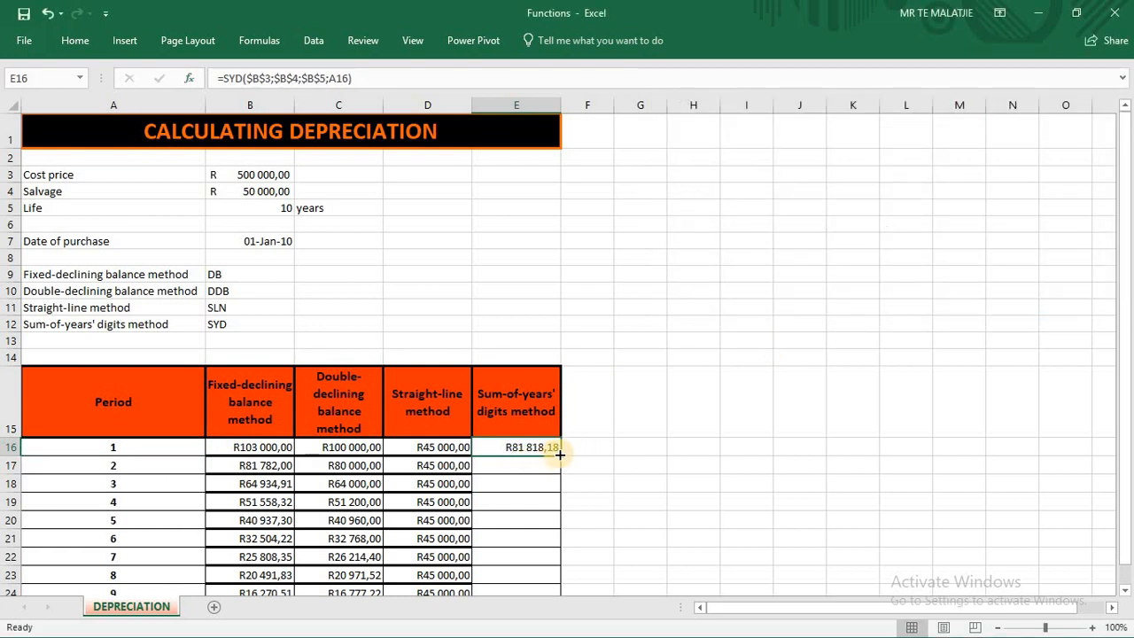
pyautogui.moveTo(560, 453); pyautogui.dragTo(523, 557)
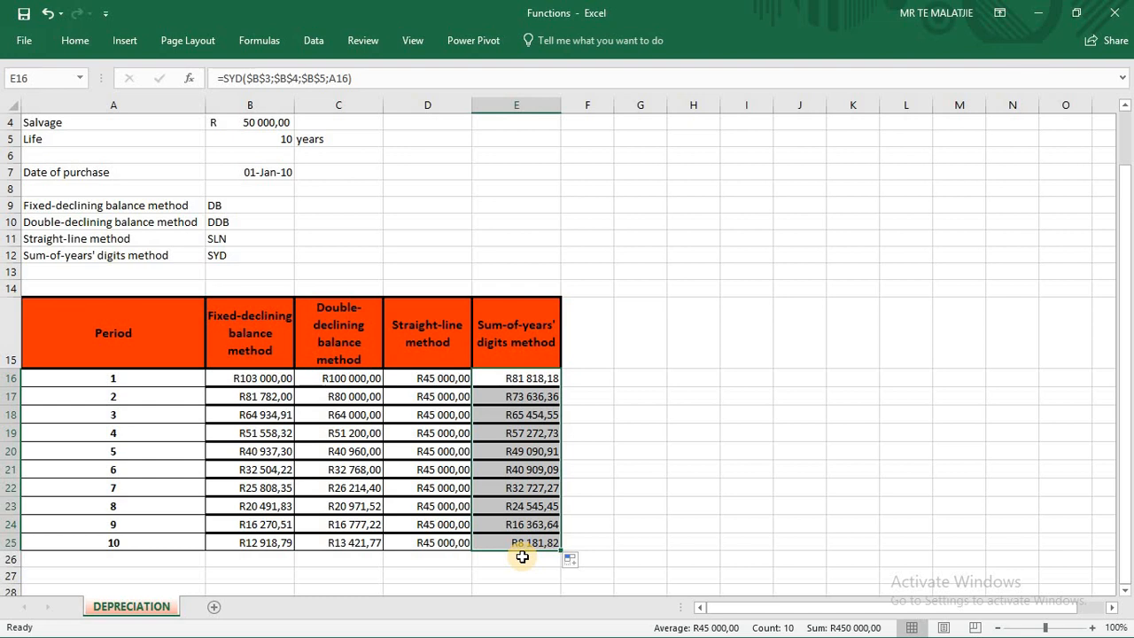